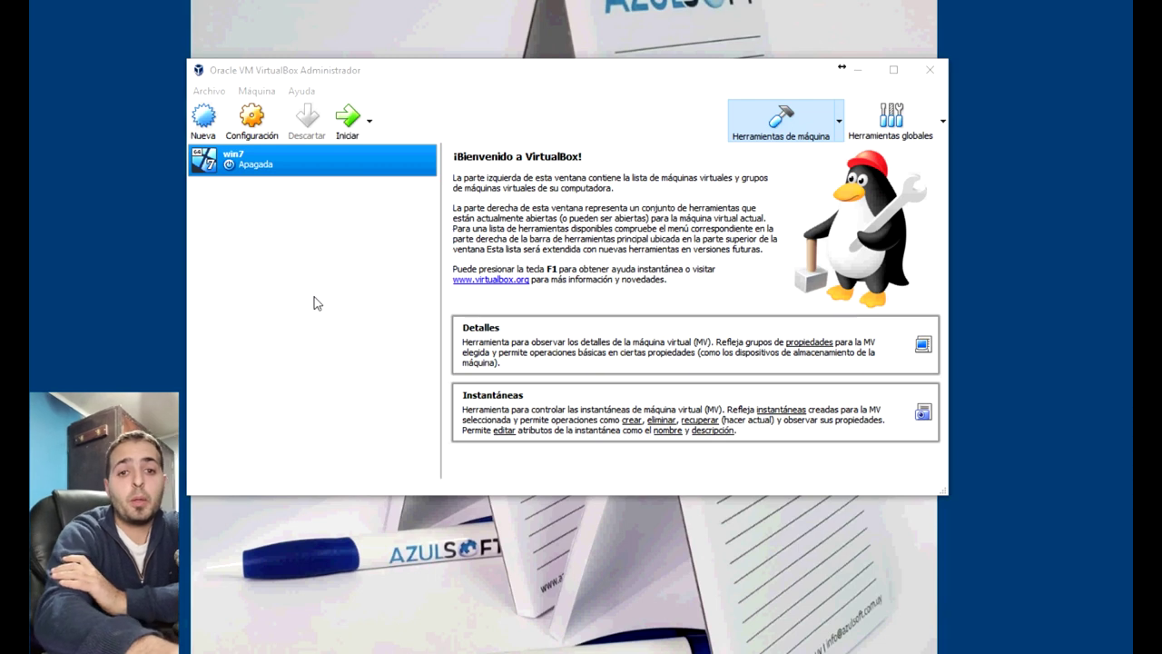
# Define a new VM named win10 (Windows 10 64-bit) with 4096 MB of memory
pyautogui.click(347, 71)
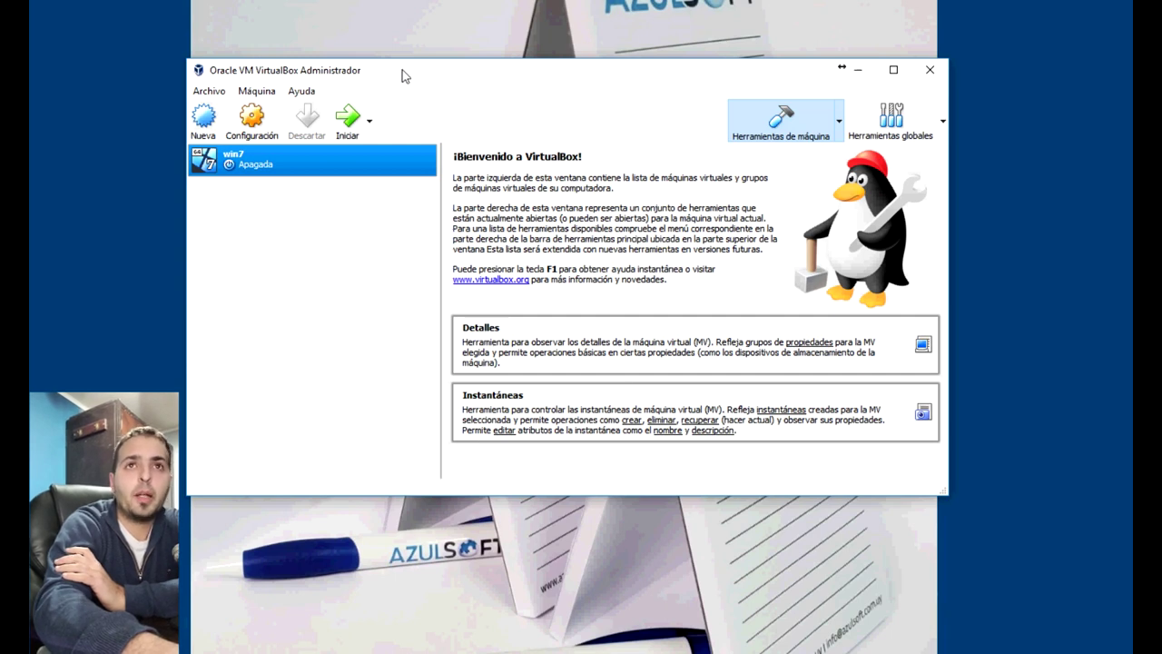
pyautogui.click(202, 127)
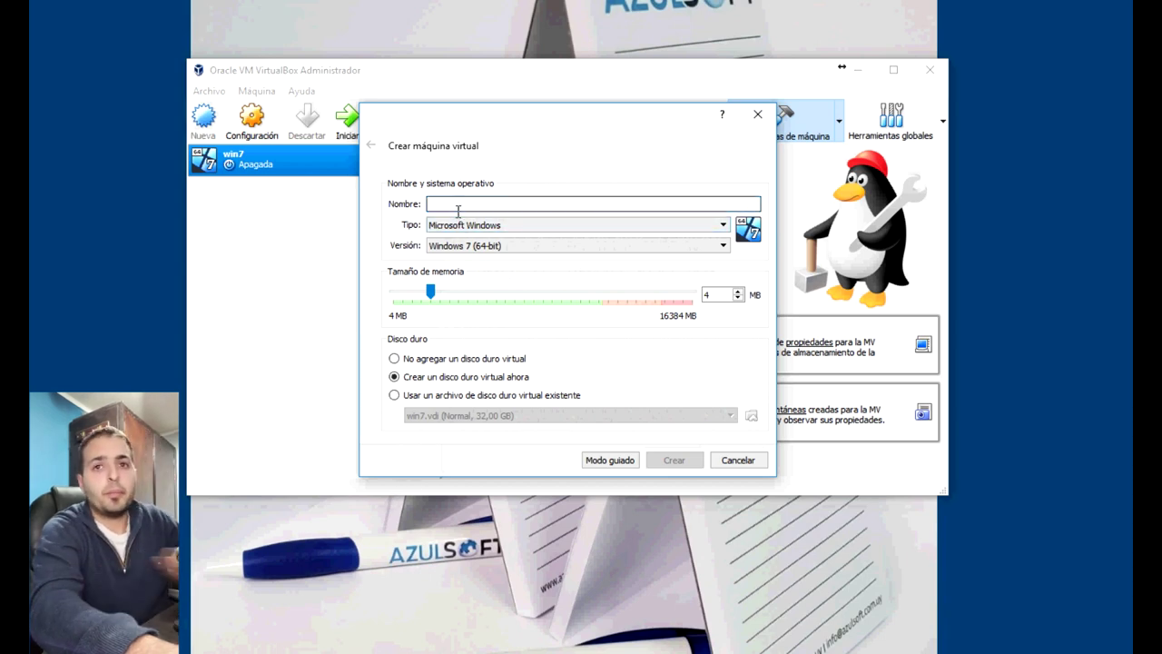
pyautogui.click(604, 460)
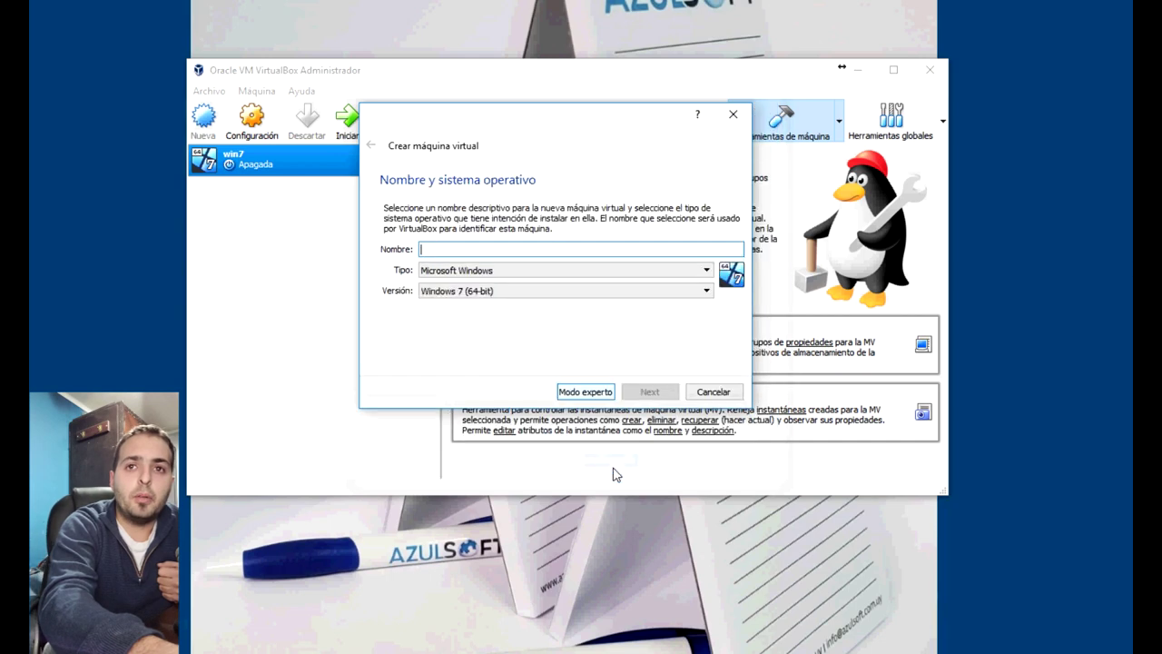
pyautogui.click(585, 391)
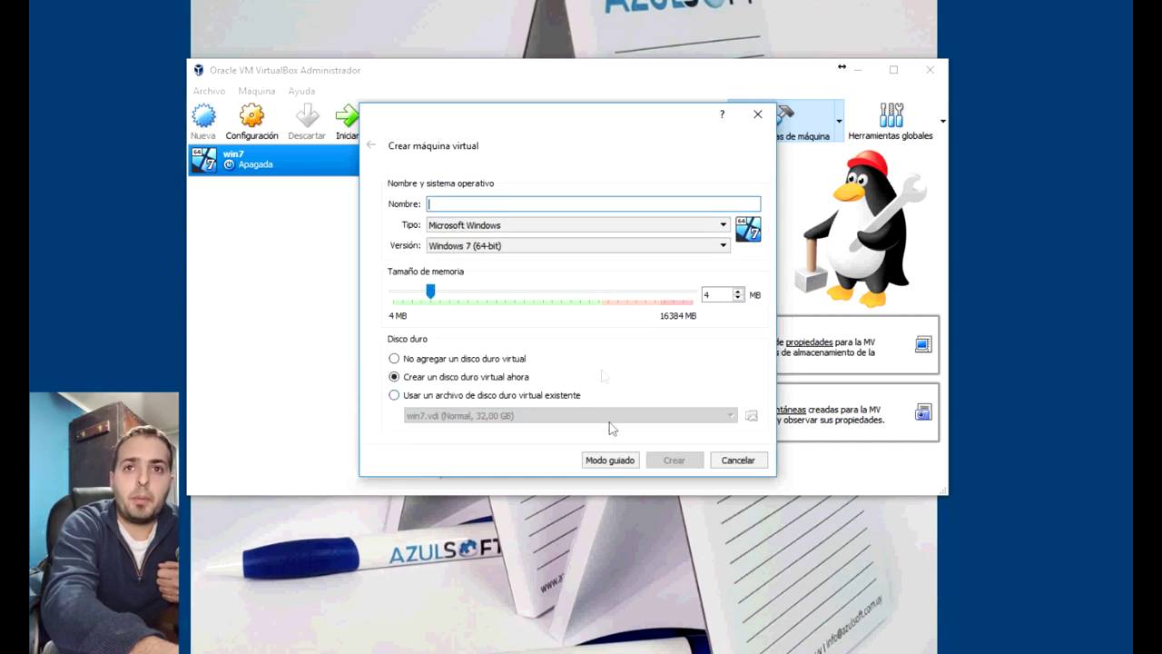
pyautogui.write('w')
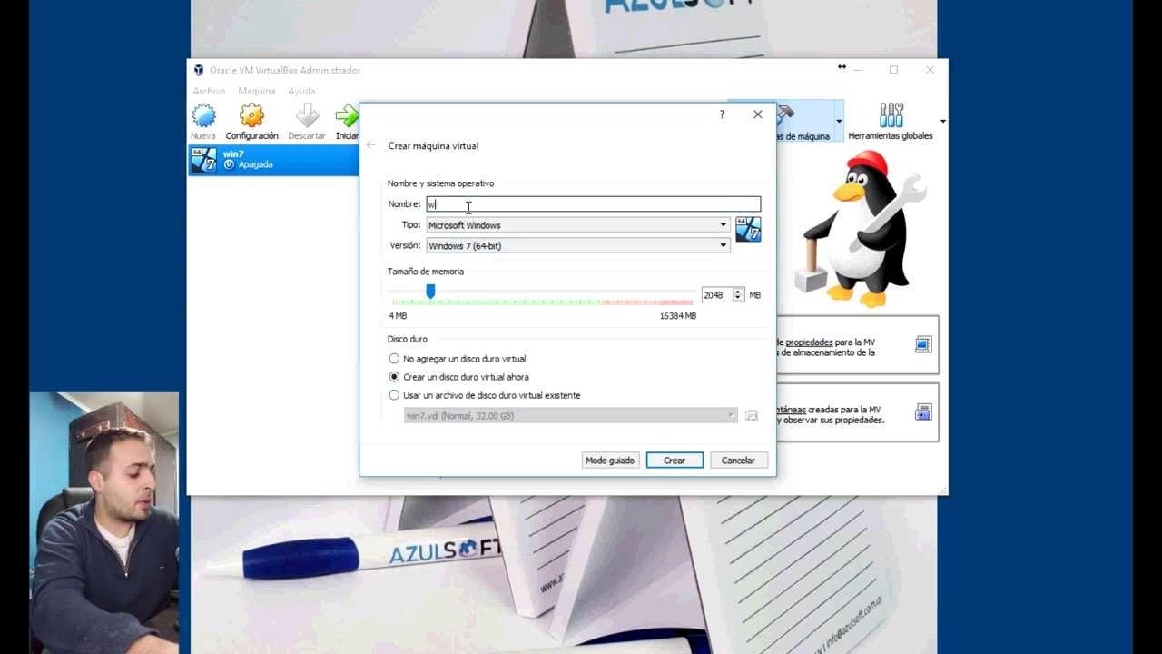
pyautogui.write('in10')
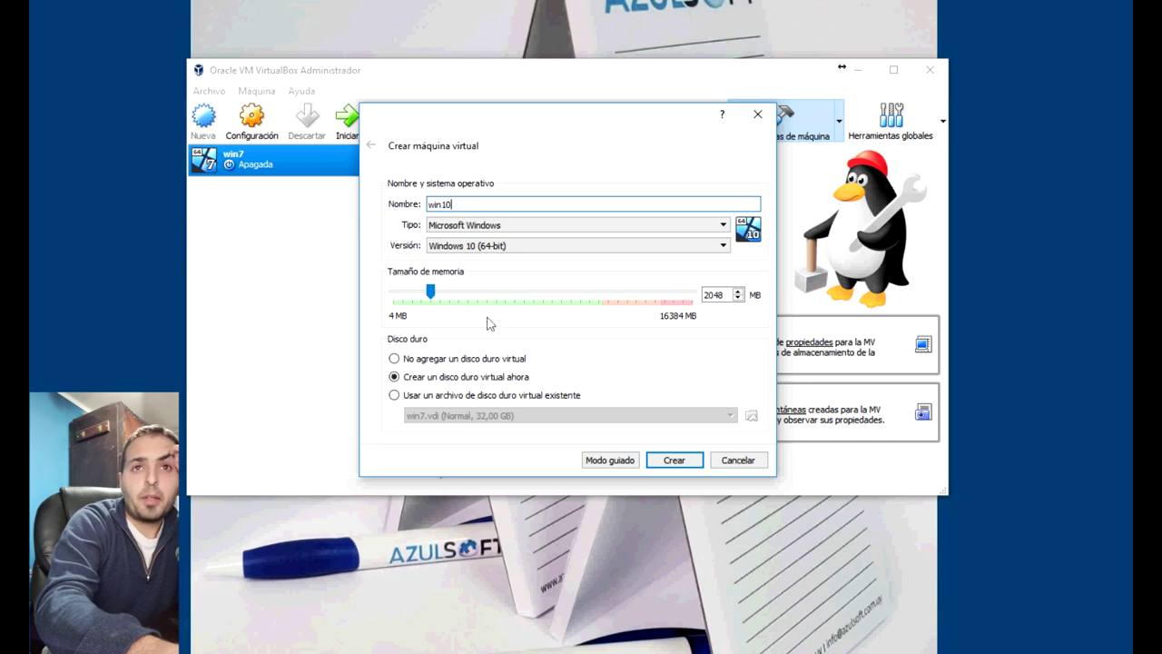
pyautogui.moveTo(432, 292); pyautogui.dragTo(471, 300)
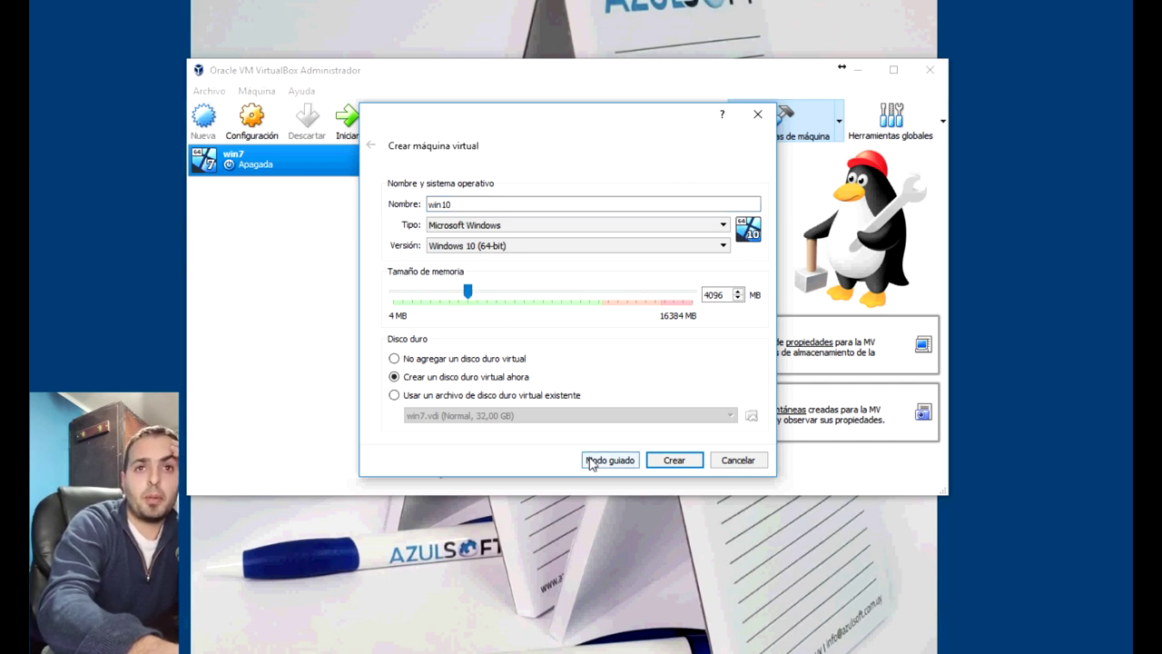
pyautogui.click(675, 460)
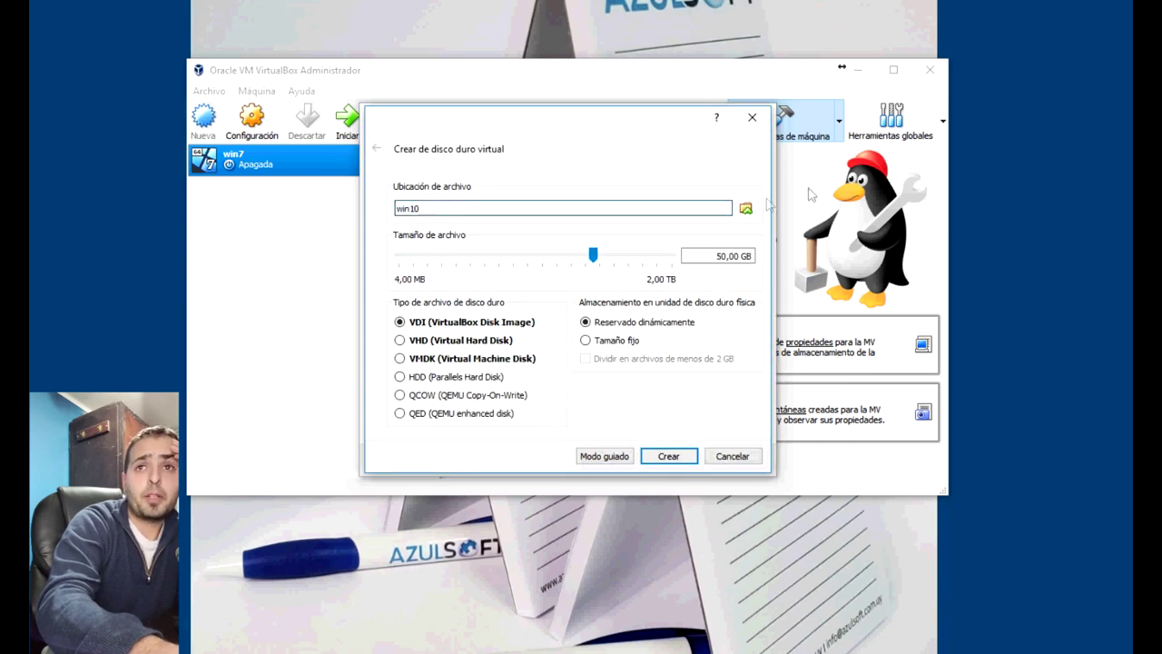
# Save the 50 GB VDI disk as E:\virutal\win10.vdi and create the machine
pyautogui.click(745, 208)
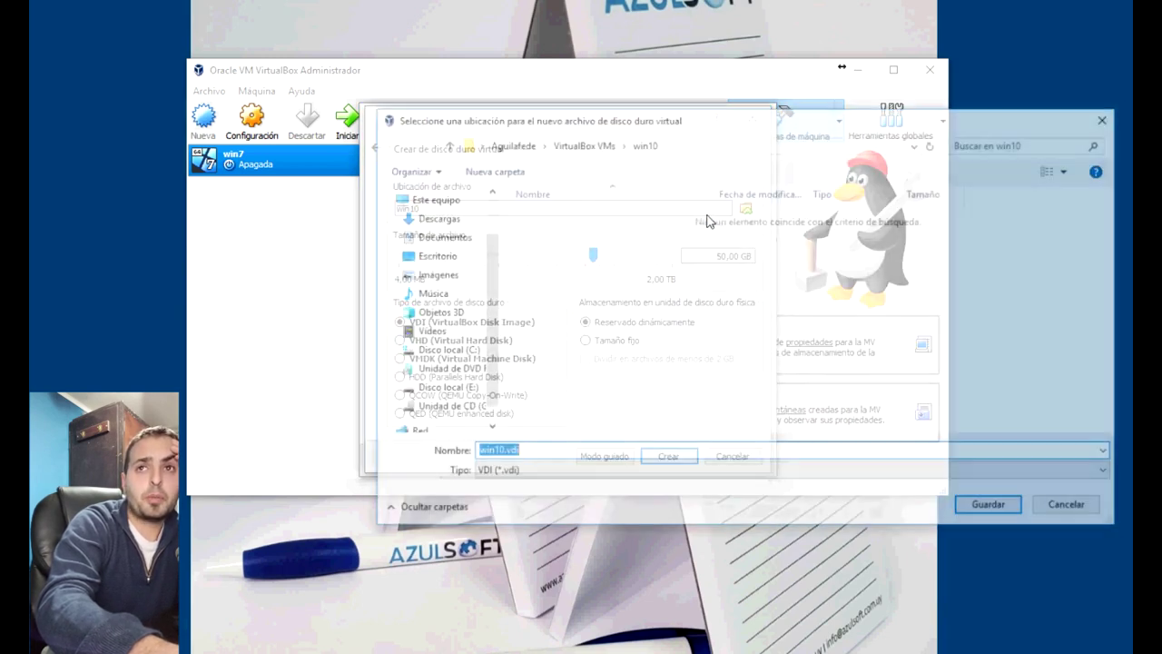
pyautogui.click(443, 388)
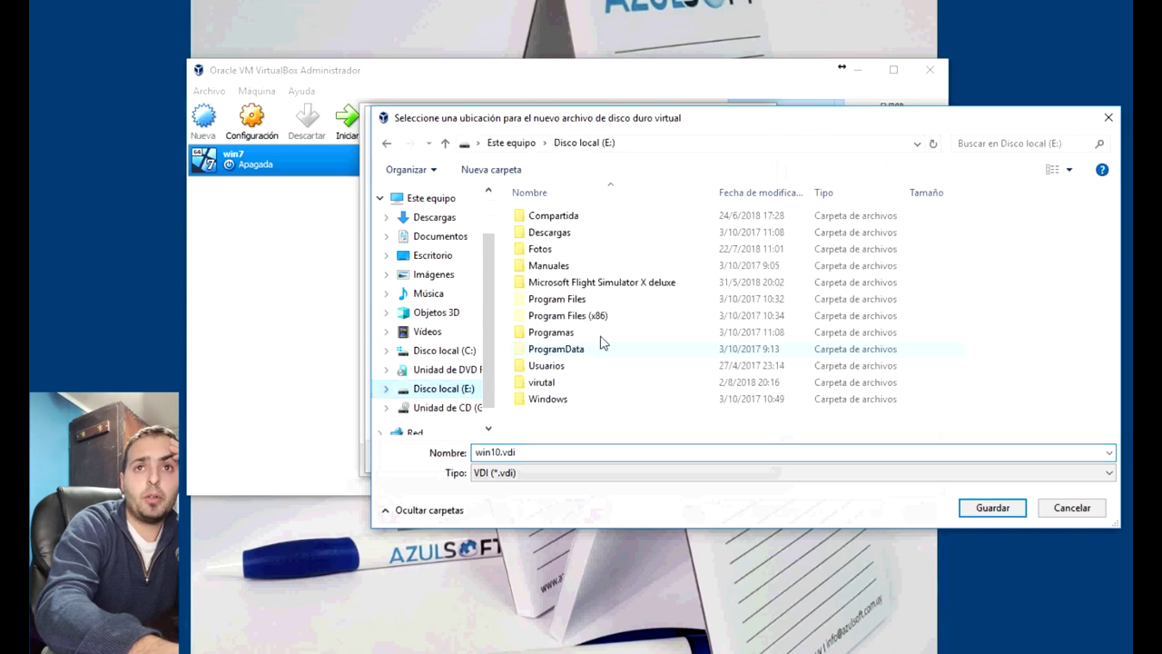
pyautogui.doubleClick(536, 382)
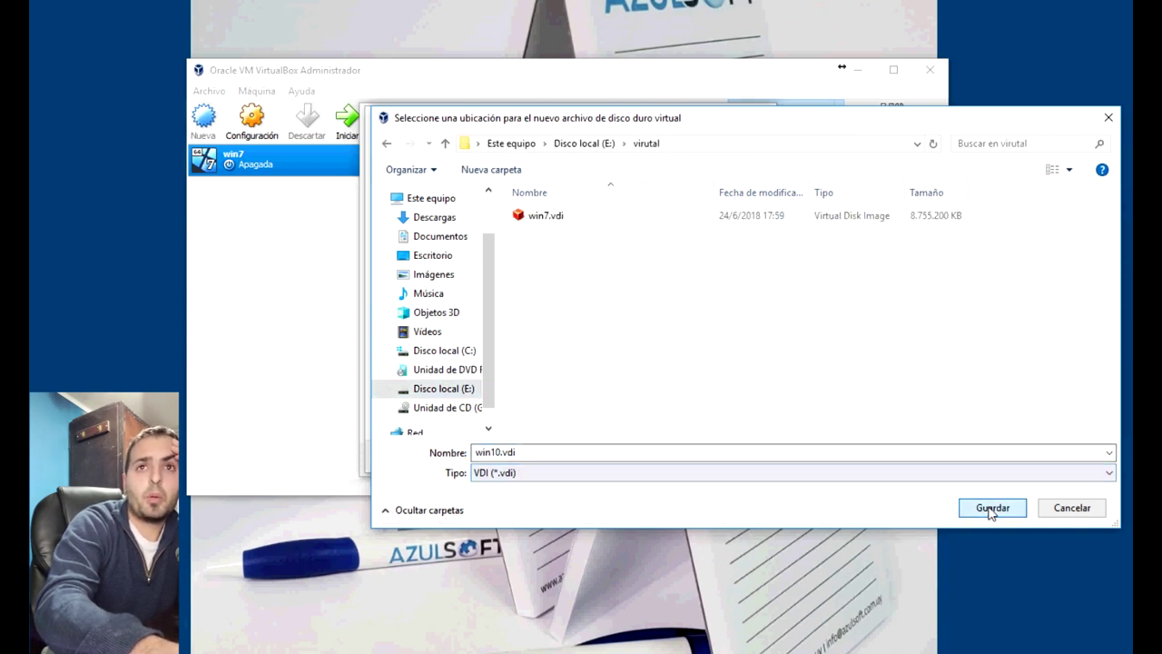
pyautogui.click(991, 508)
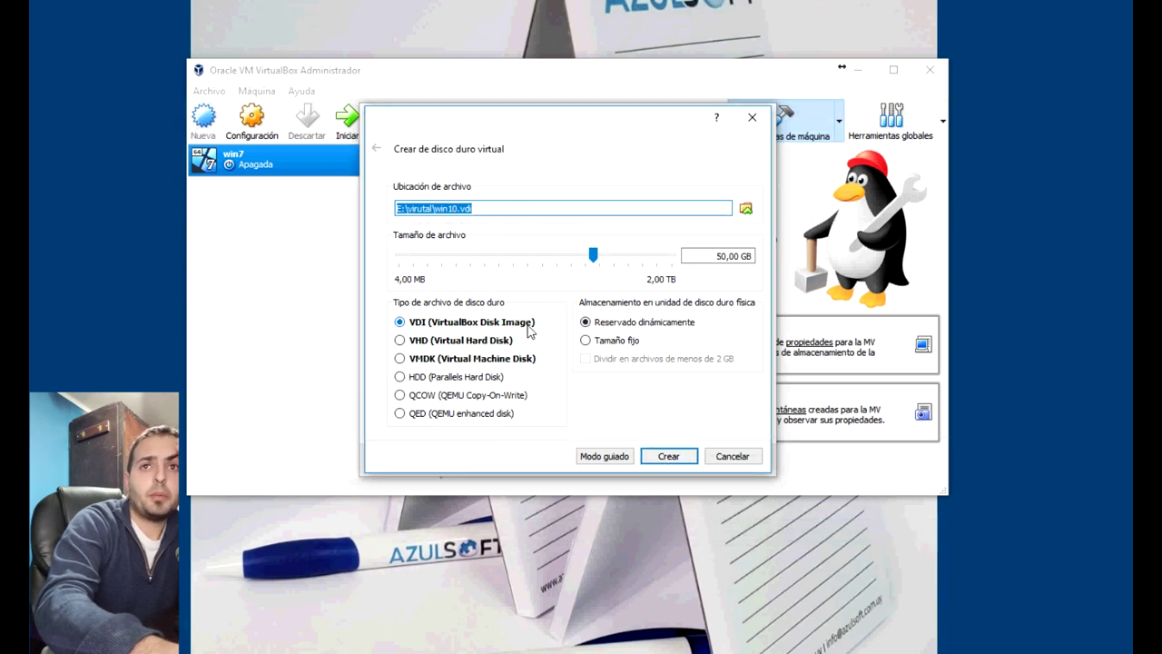
pyautogui.click(683, 462)
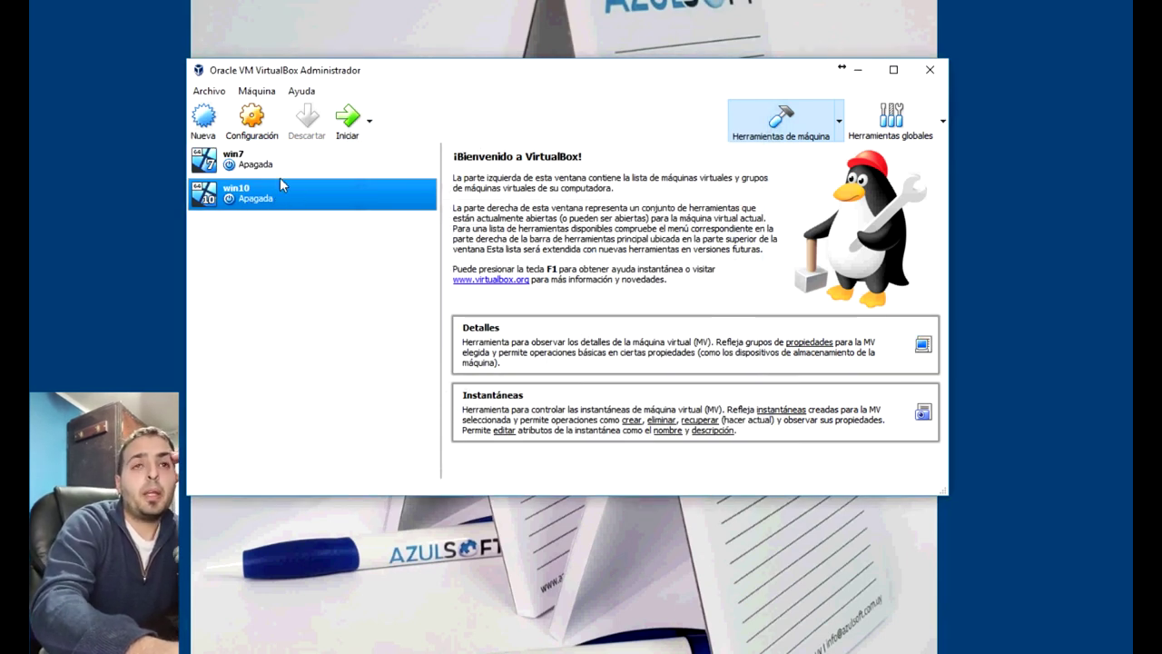
# Uncheck Floppy in win10's System boot order and save the settings
pyautogui.click(258, 124)
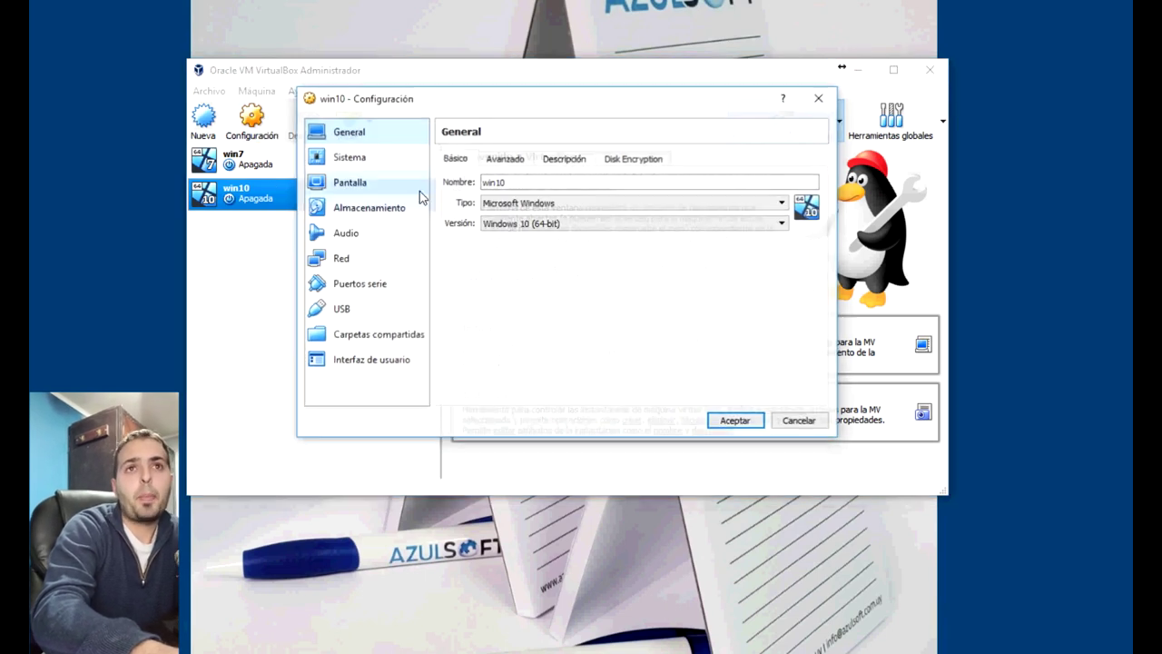
pyautogui.click(356, 162)
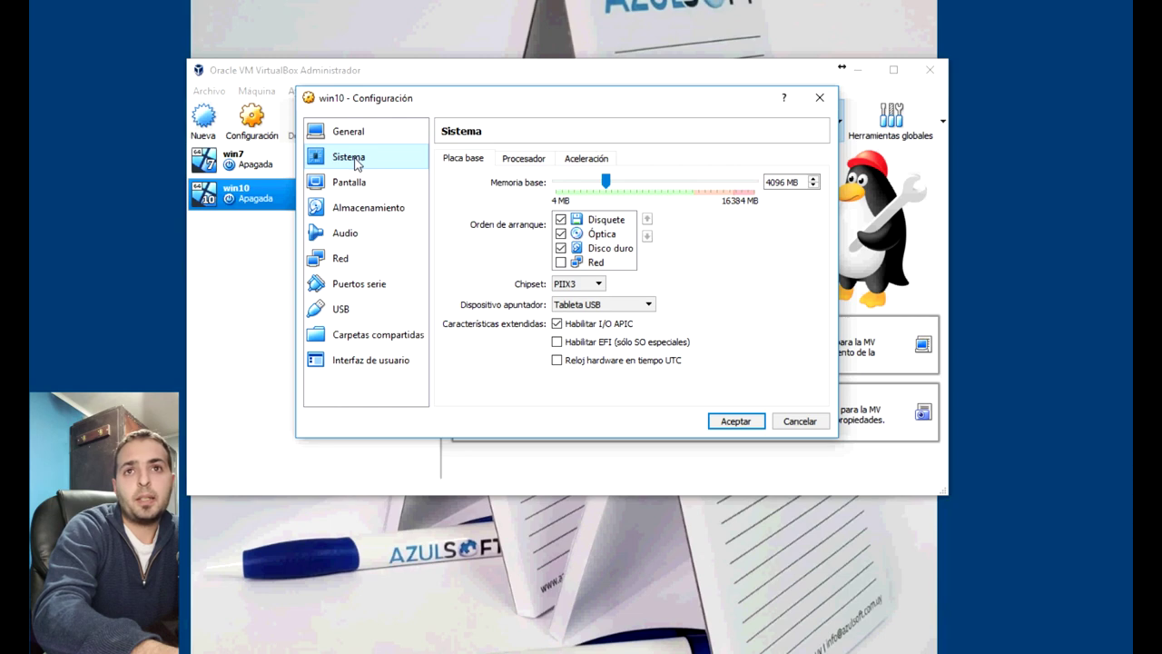
pyautogui.click(563, 226)
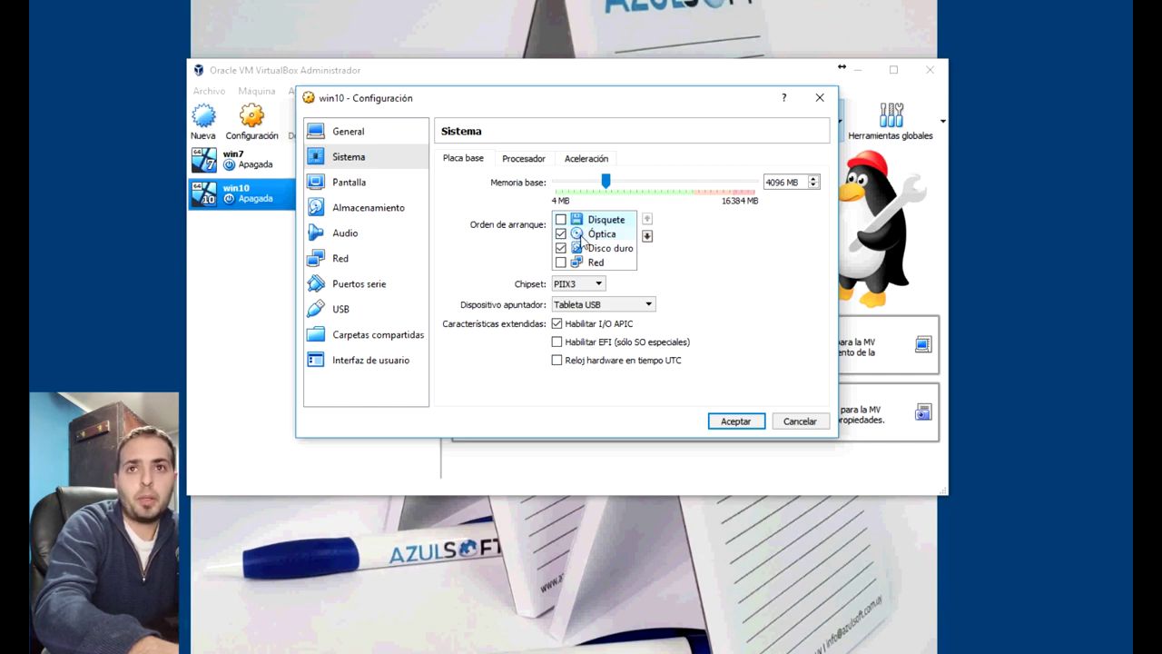
pyautogui.click(734, 422)
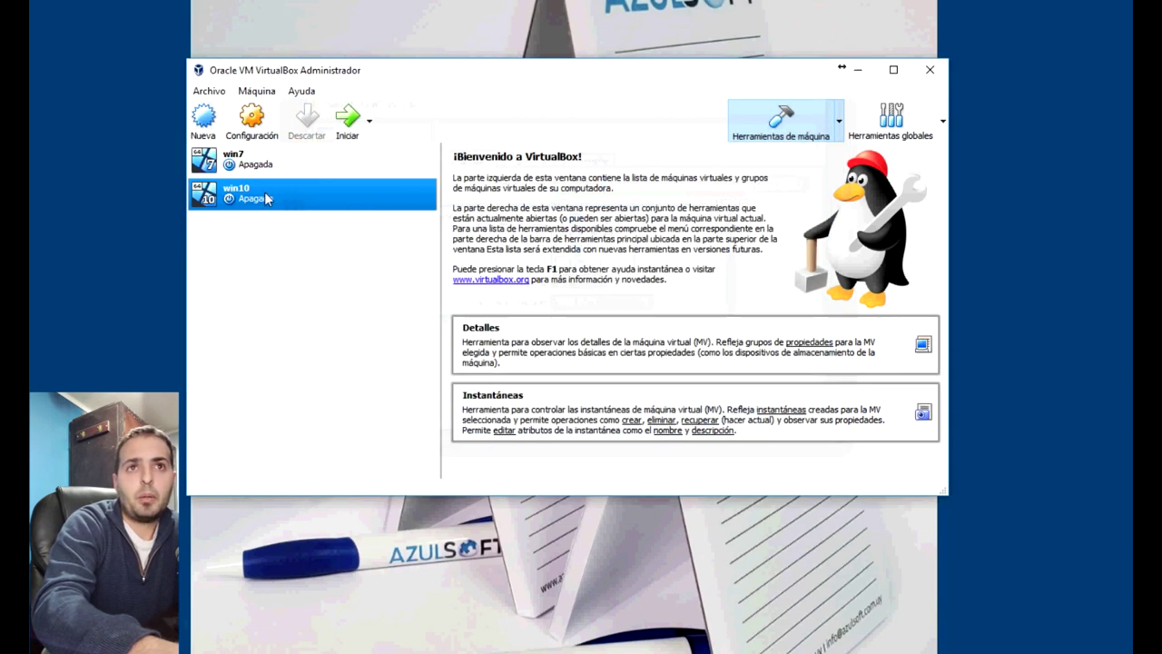
# Start win10 without a startup disk, then open the Devices > Optical Drives menu
pyautogui.click(356, 127)
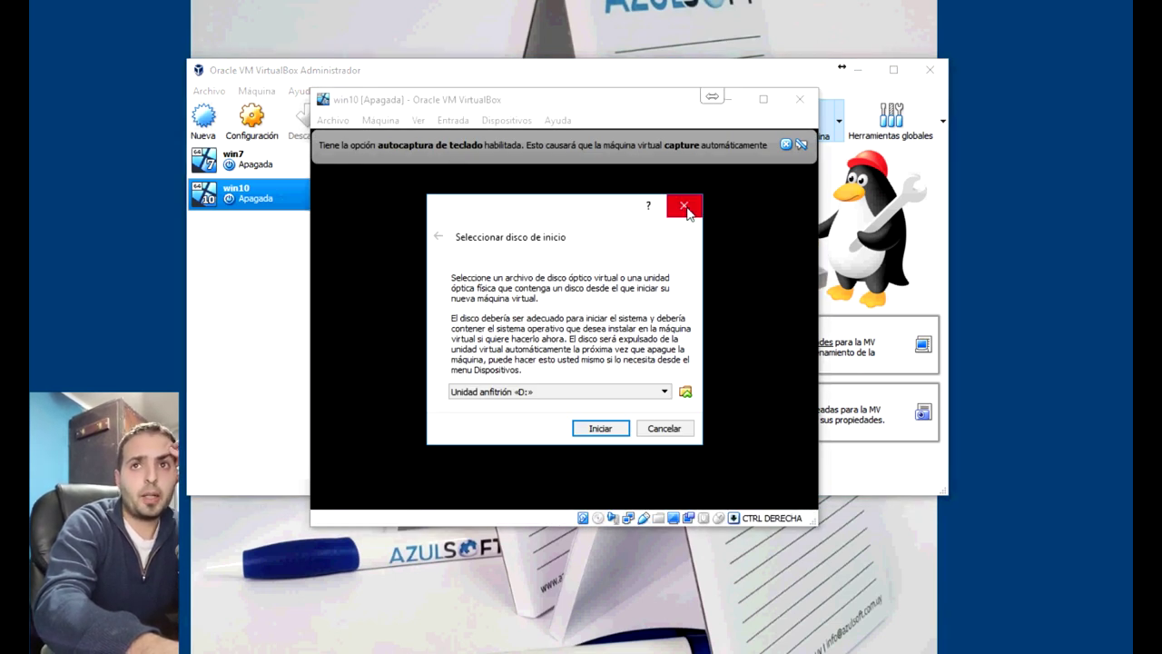
pyautogui.click(684, 206)
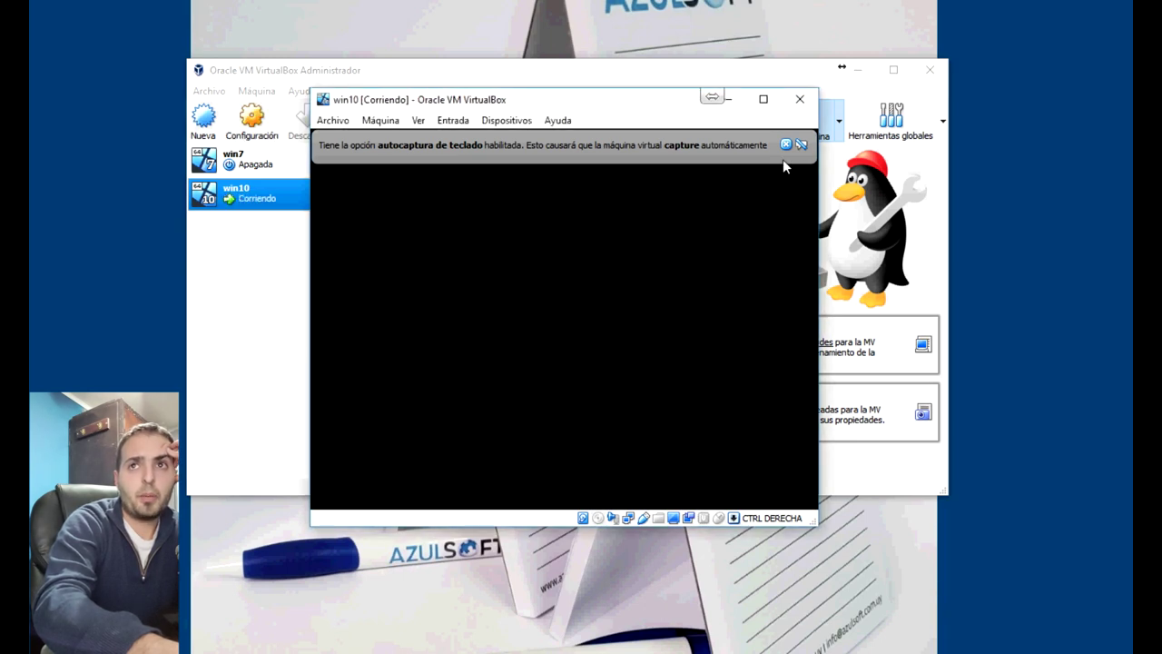
pyautogui.click(392, 123)
pyautogui.moveTo(454, 125)
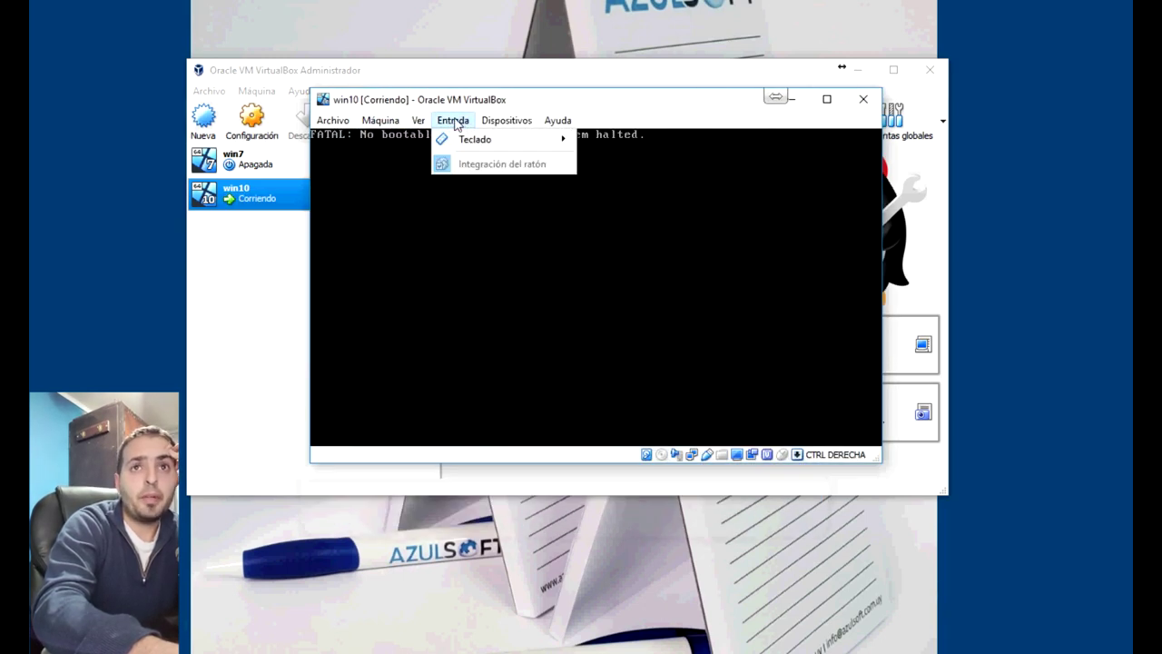
pyautogui.moveTo(527, 124)
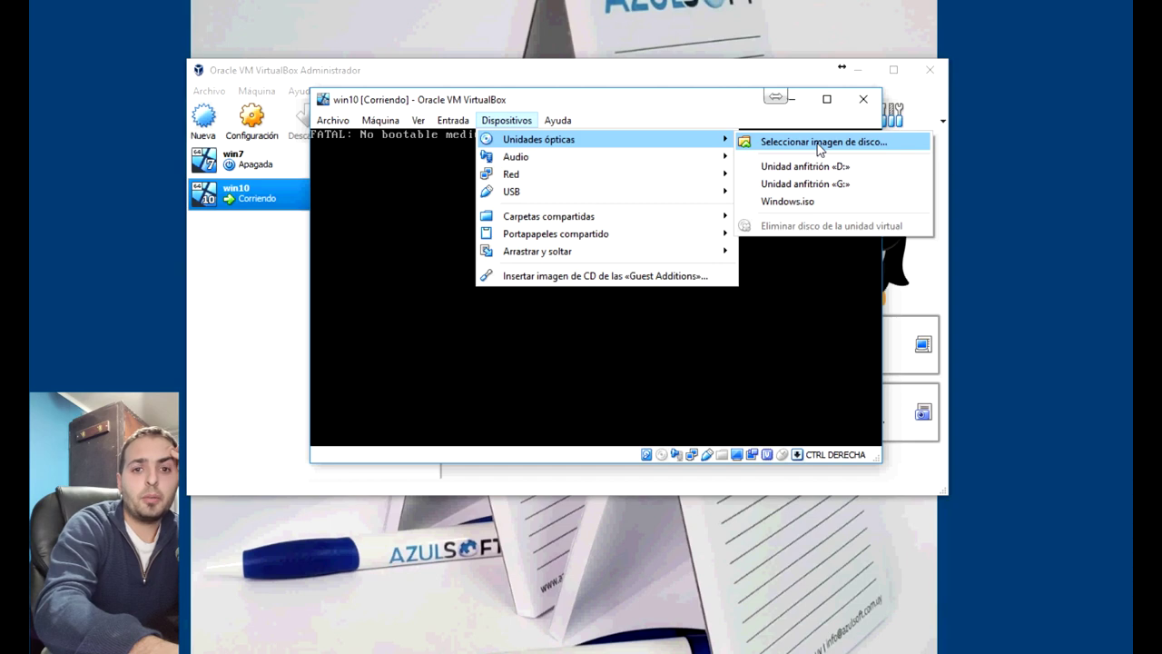
# Insert Windows.iso into the win10 machine's optical drive
pyautogui.click(820, 145)
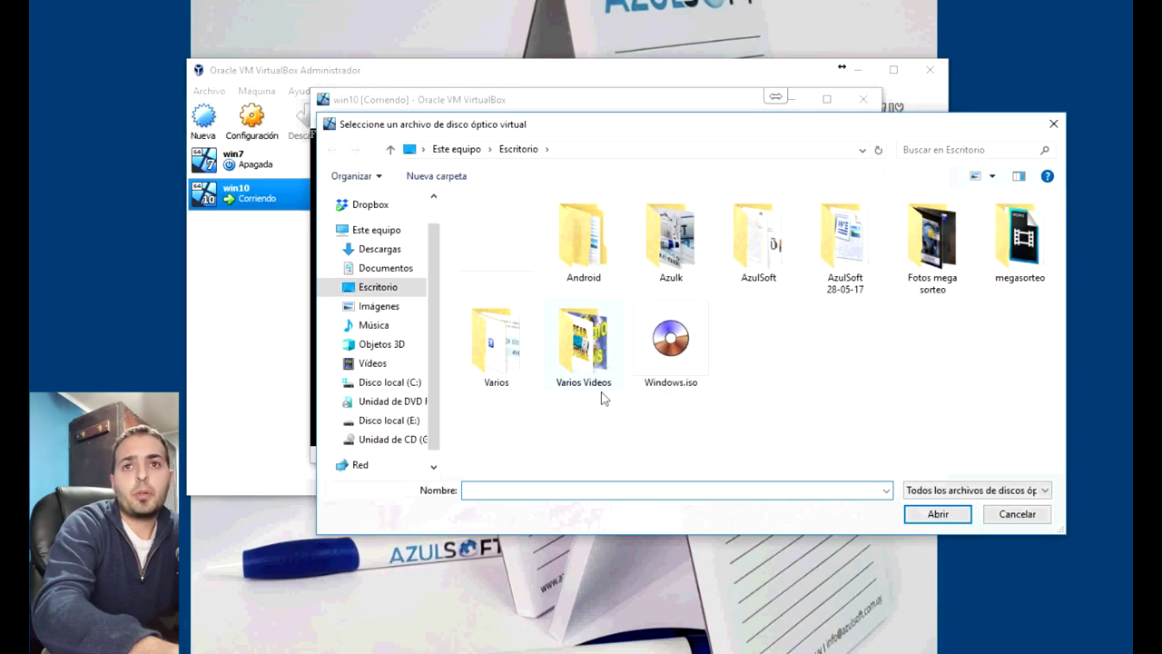
pyautogui.click(658, 349)
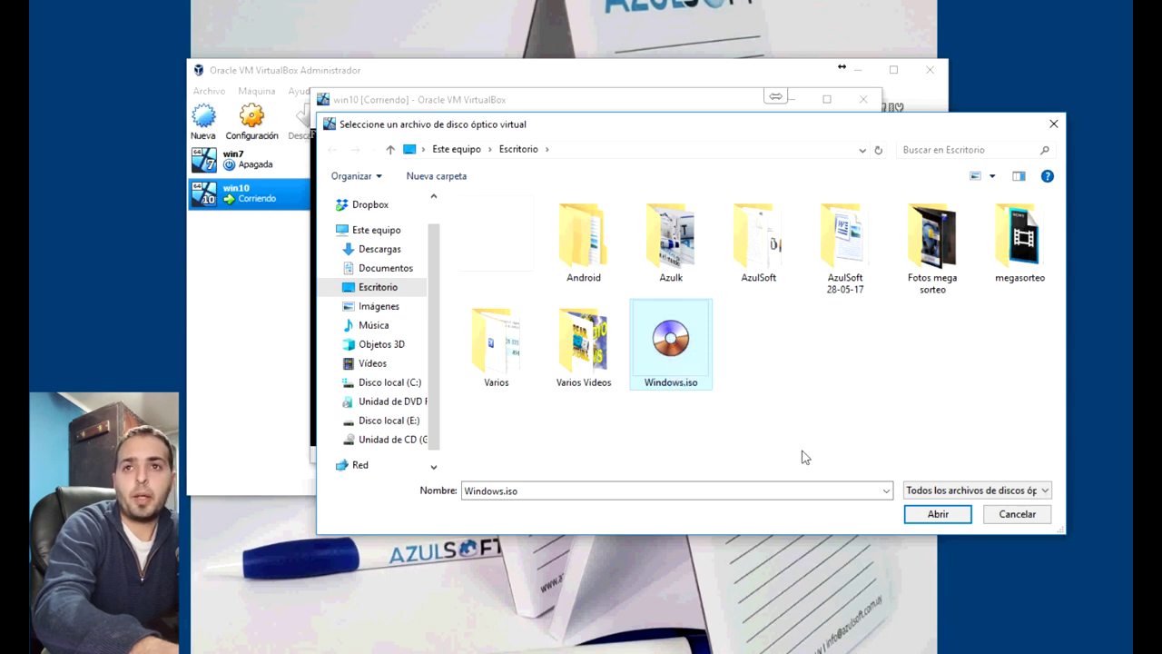
pyautogui.click(937, 514)
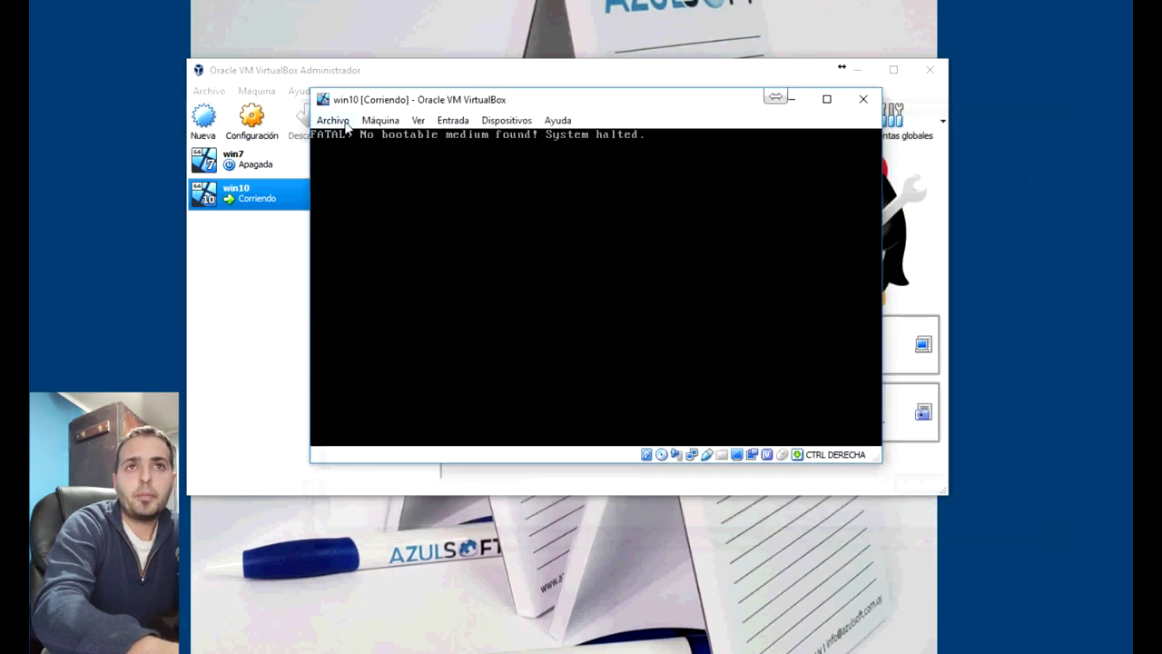
# Reset the win10 VM so it boots from the Windows installation media
pyautogui.click(344, 123)
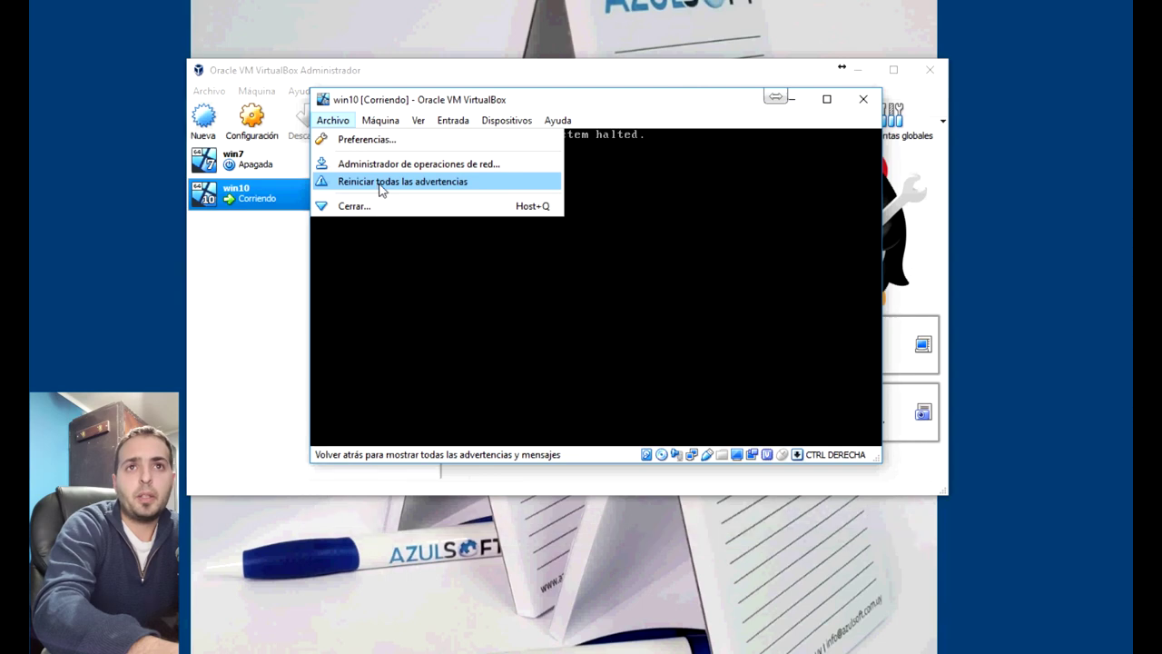
pyautogui.moveTo(379, 119)
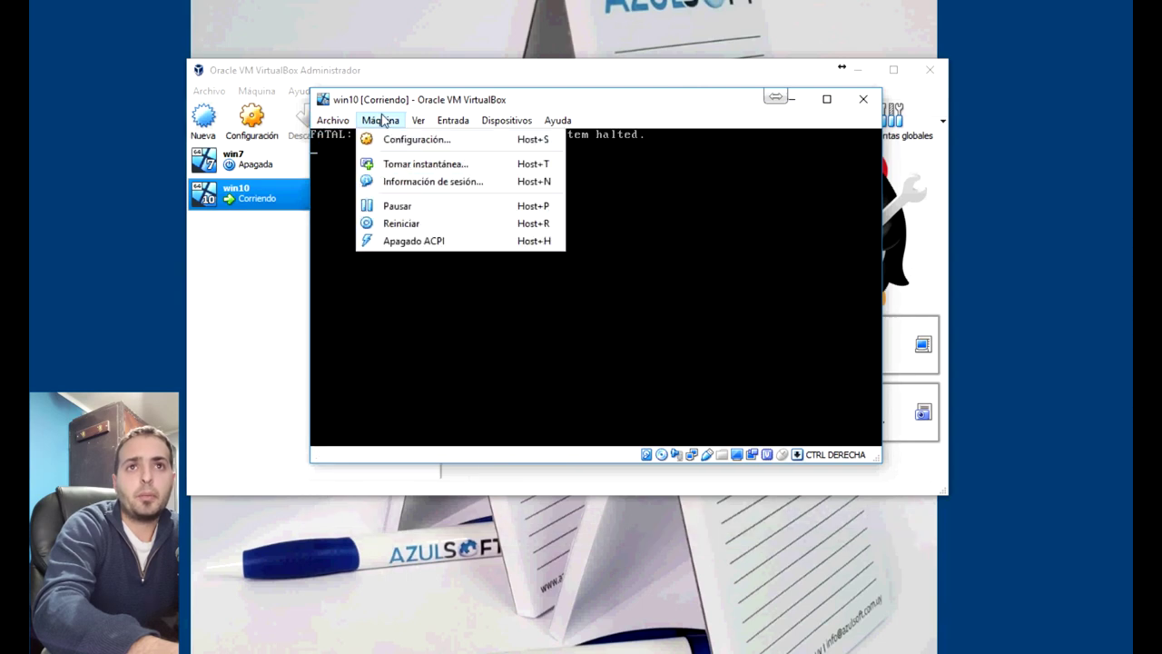
pyautogui.click(411, 223)
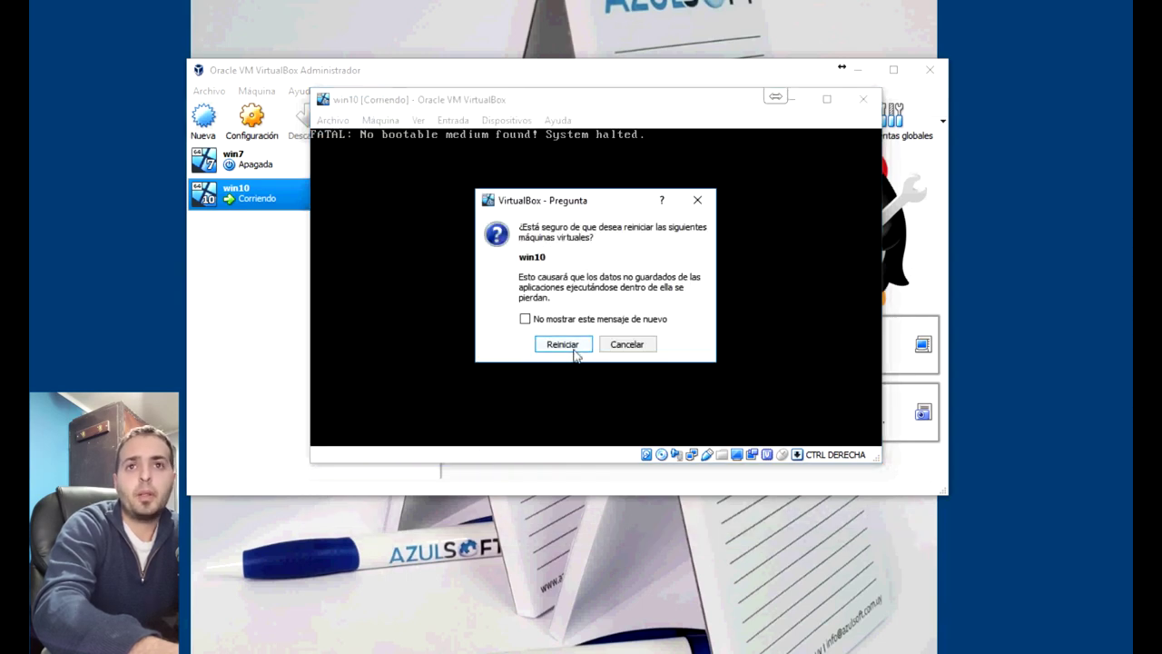
pyautogui.click(573, 346)
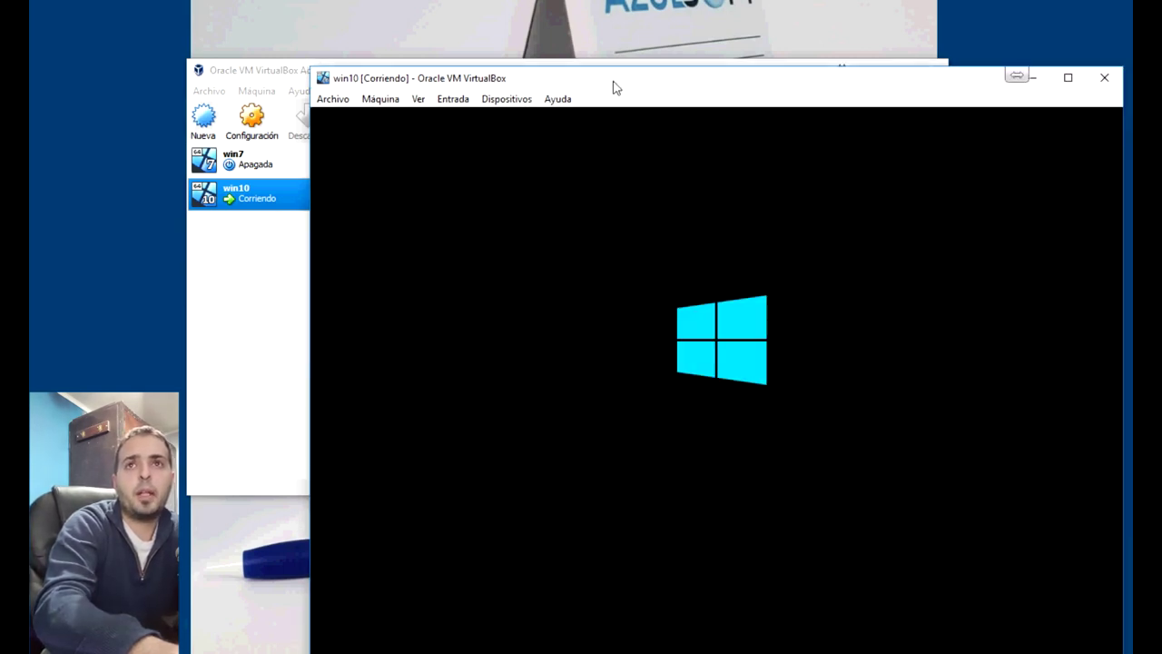
pyautogui.moveTo(613, 86); pyautogui.dragTo(443, 35)
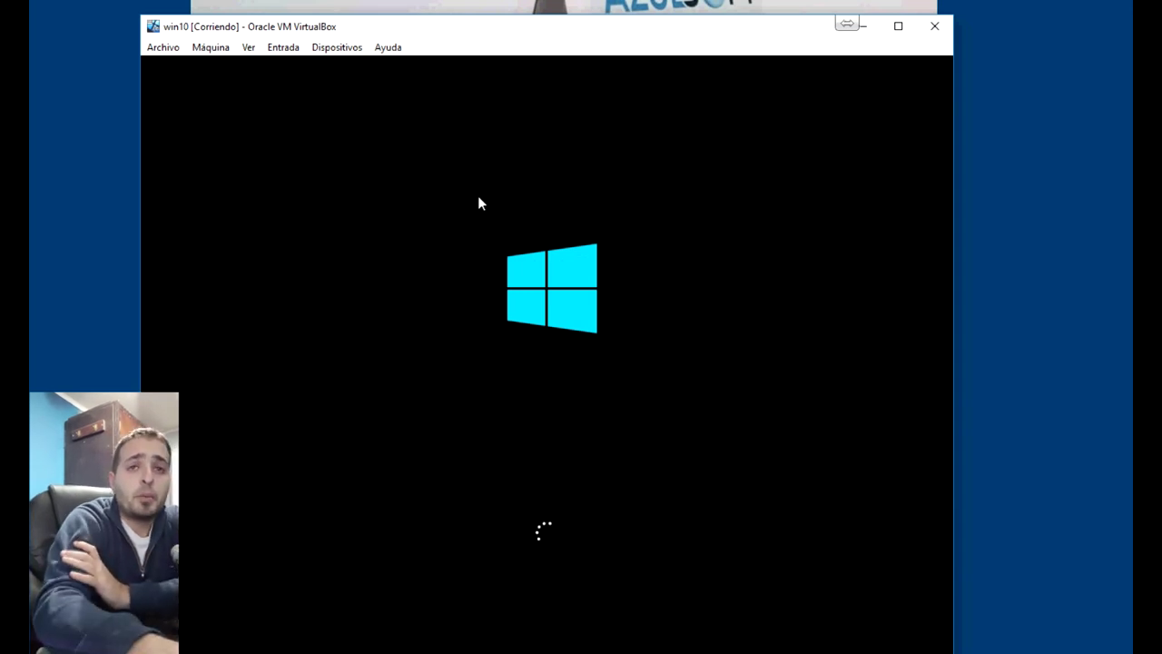
# Set the time and currency format to Español (Uruguay) and begin the Windows installation
pyautogui.click(918, 73)
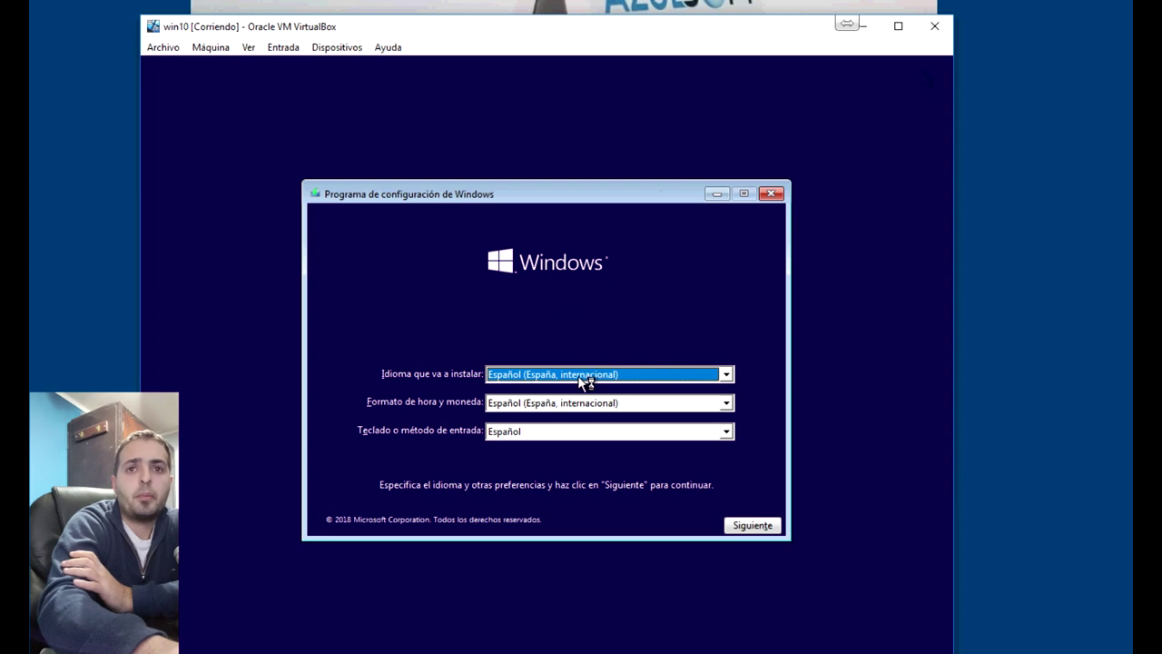
pyautogui.click(572, 410)
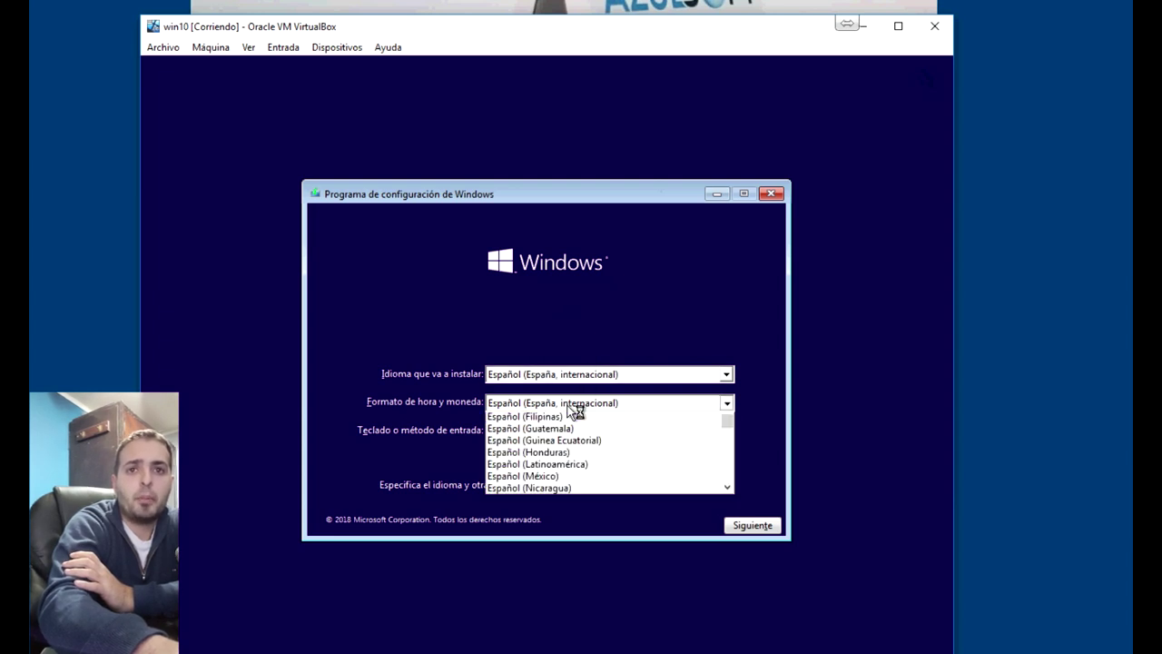
pyautogui.scroll(-3, 581, 458)
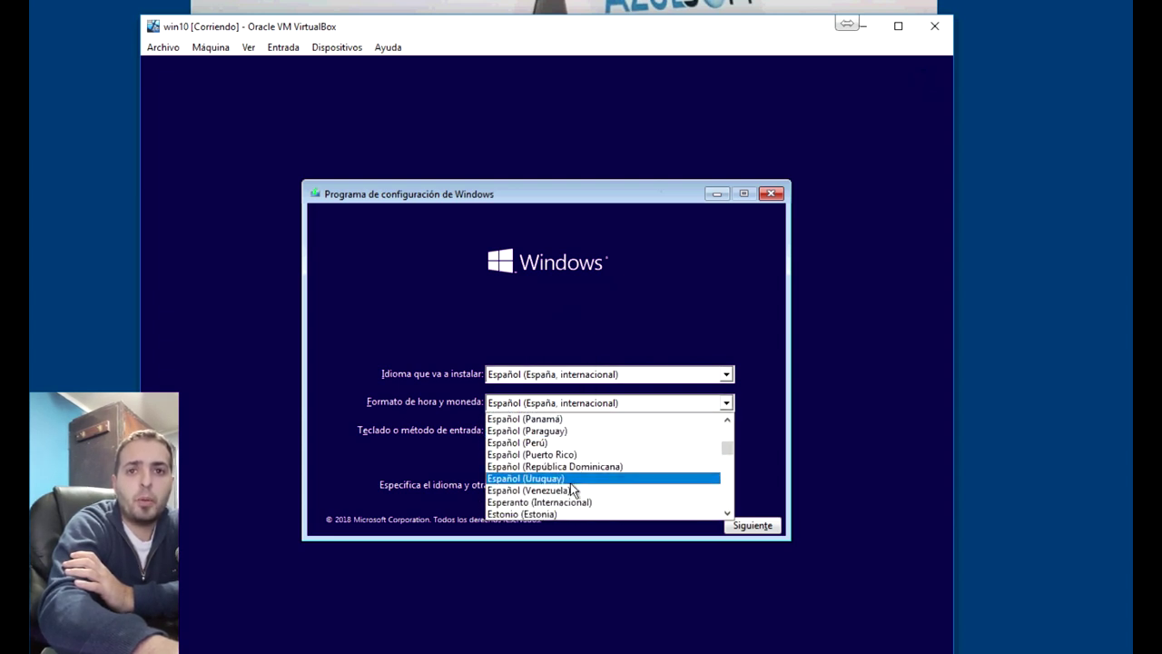
pyautogui.click(562, 478)
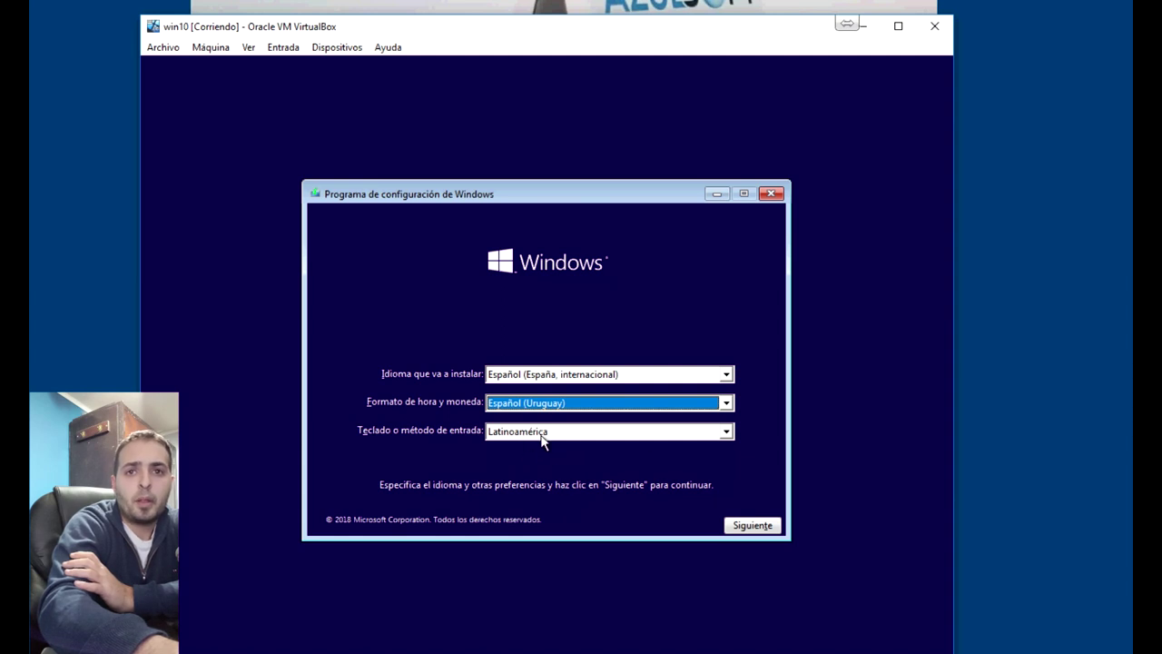
pyautogui.click(753, 525)
pyautogui.click(535, 363)
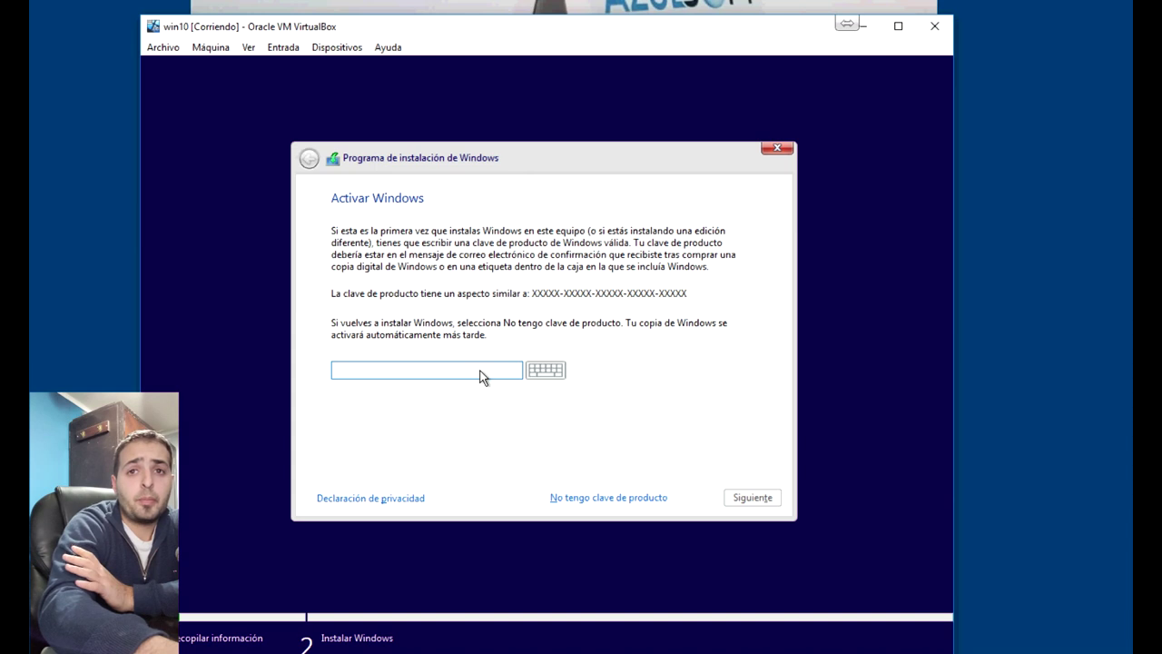
# Install Windows 10 Pro without a product key, custom install onto the unallocated 50 GB drive
pyautogui.click(589, 498)
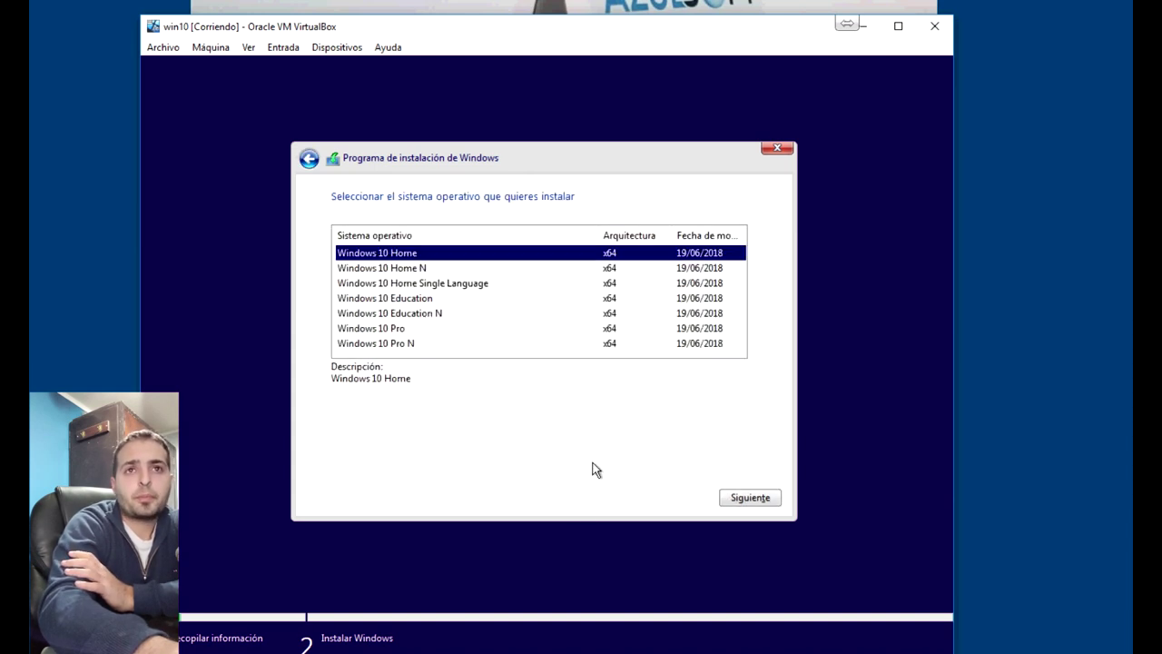
pyautogui.click(397, 331)
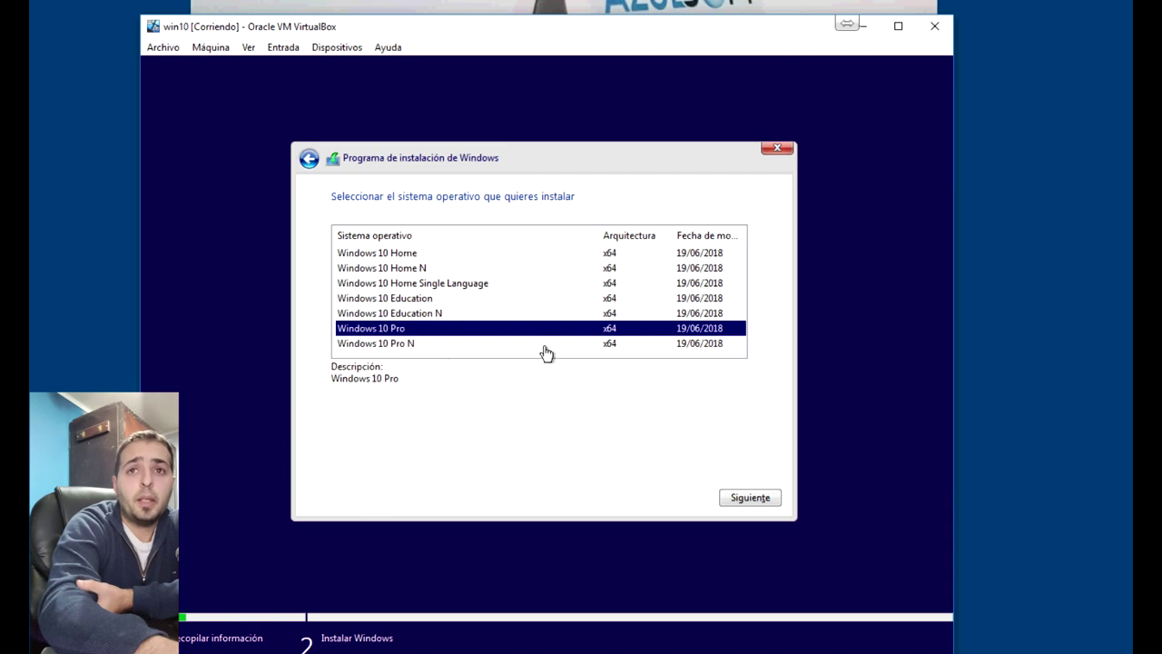
pyautogui.click(752, 501)
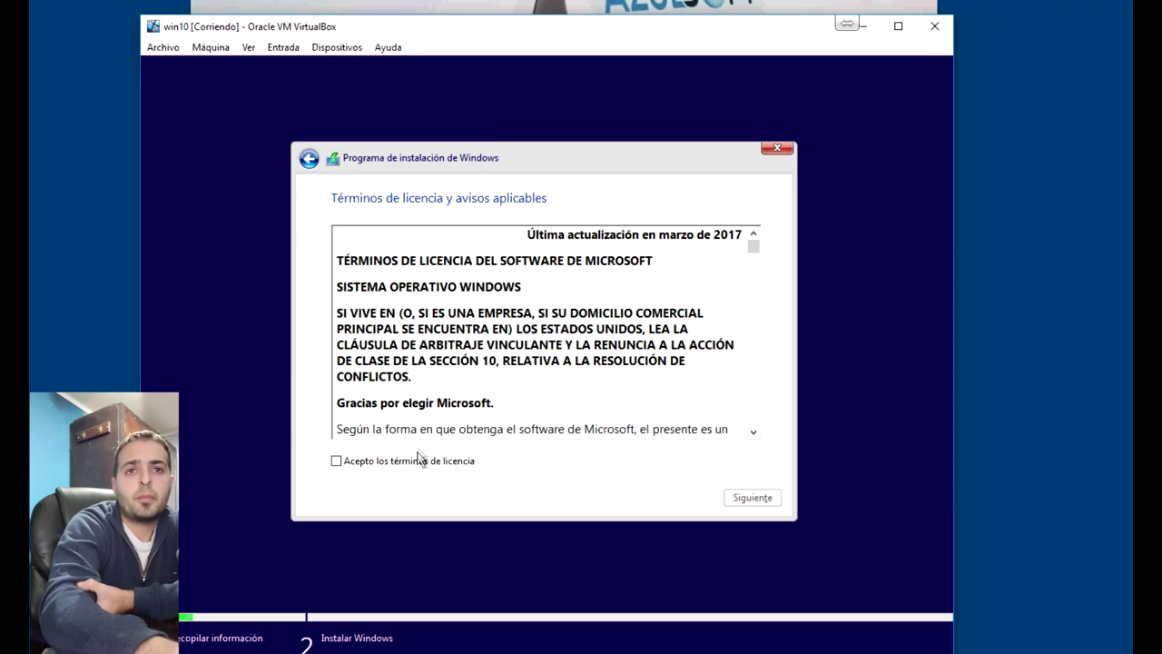
pyautogui.click(420, 460)
pyautogui.click(742, 497)
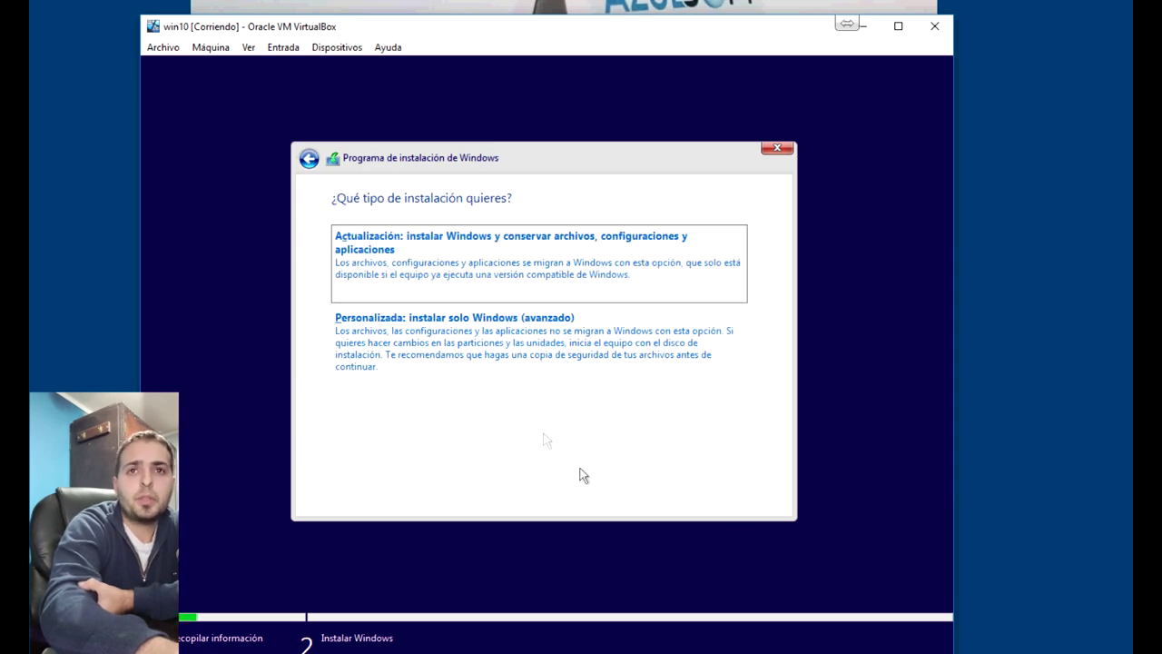
pyautogui.click(433, 340)
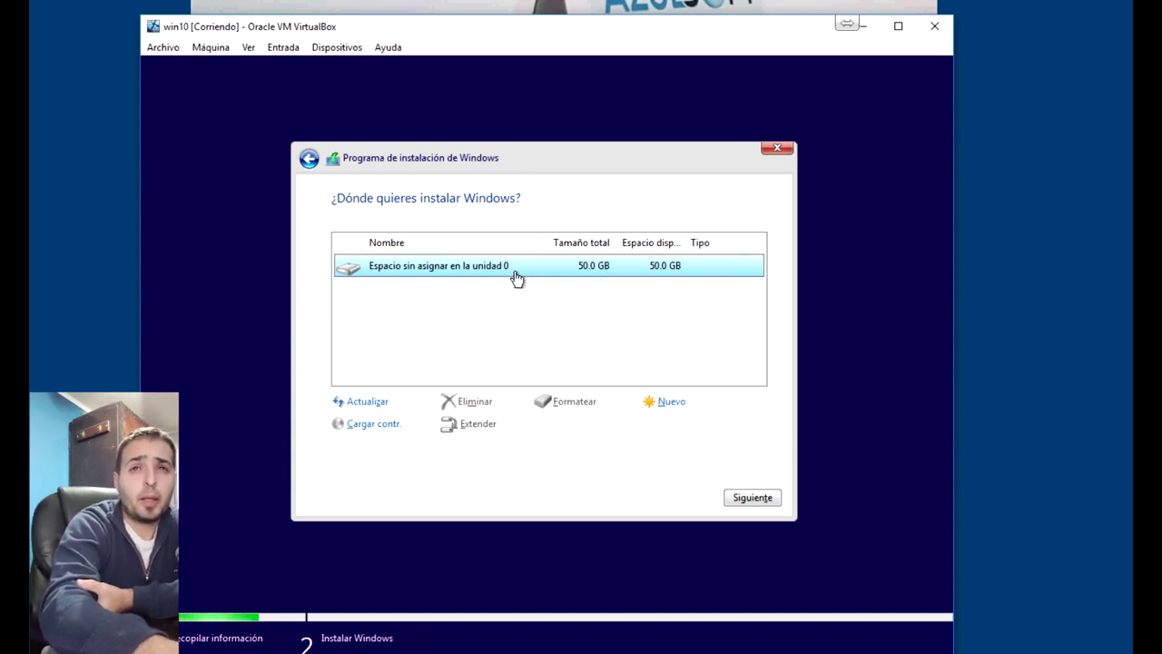
pyautogui.click(752, 498)
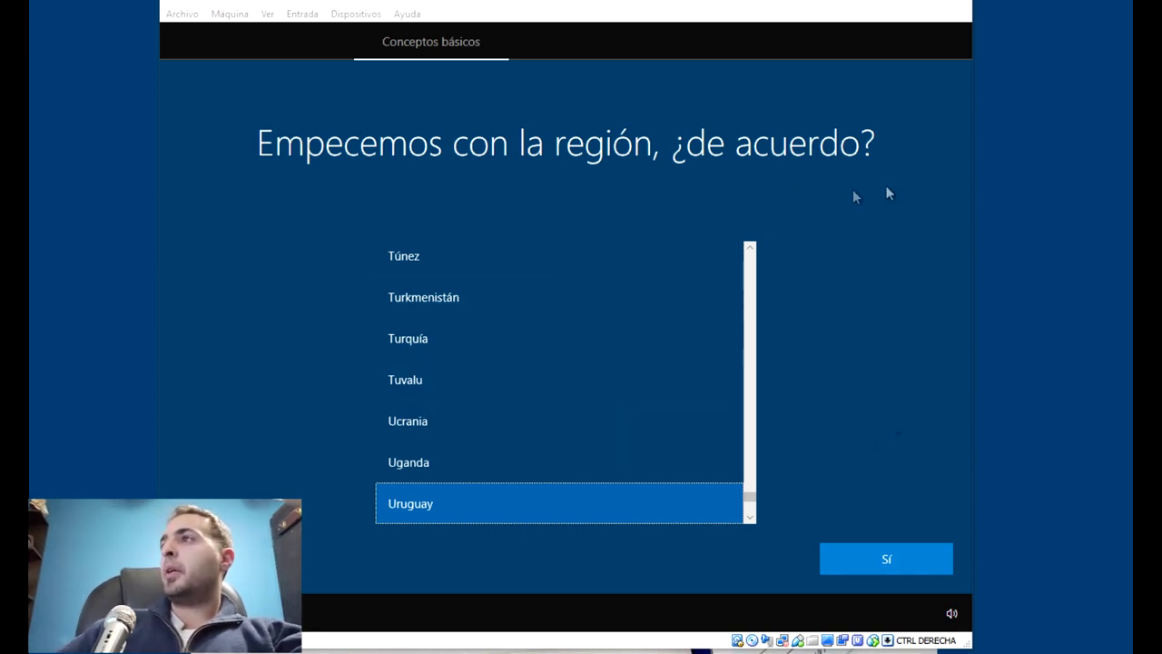
# Confirm Uruguay region and Español keyboard, skipping the second keyboard layout
pyautogui.click(888, 559)
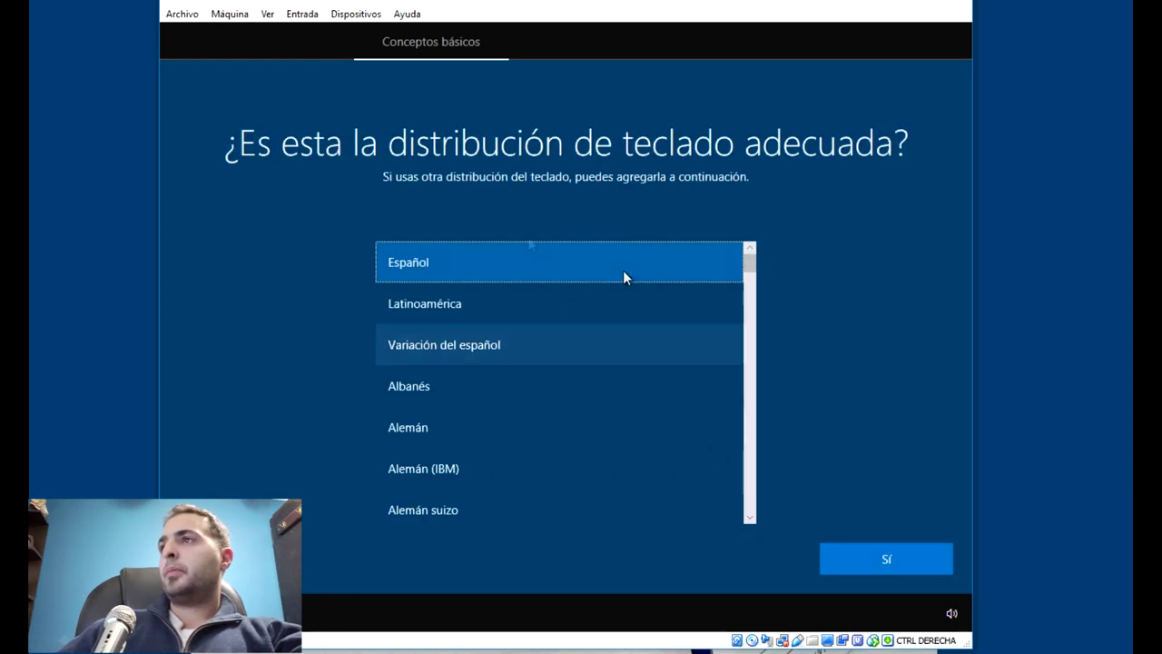
pyautogui.click(887, 560)
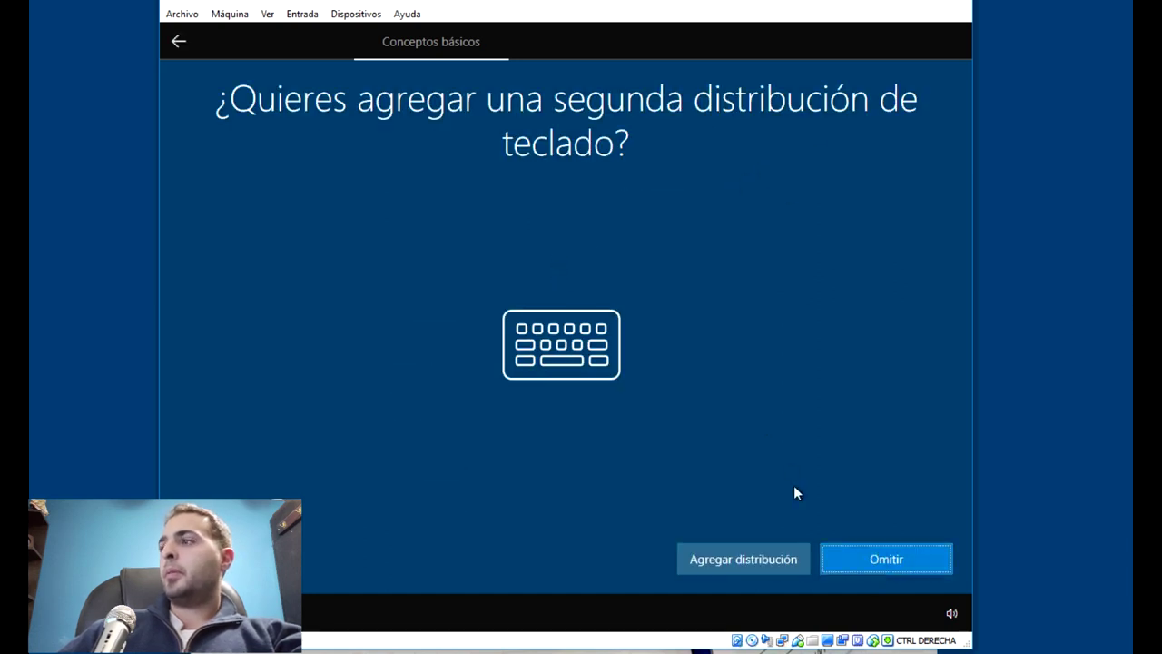
pyautogui.click(884, 561)
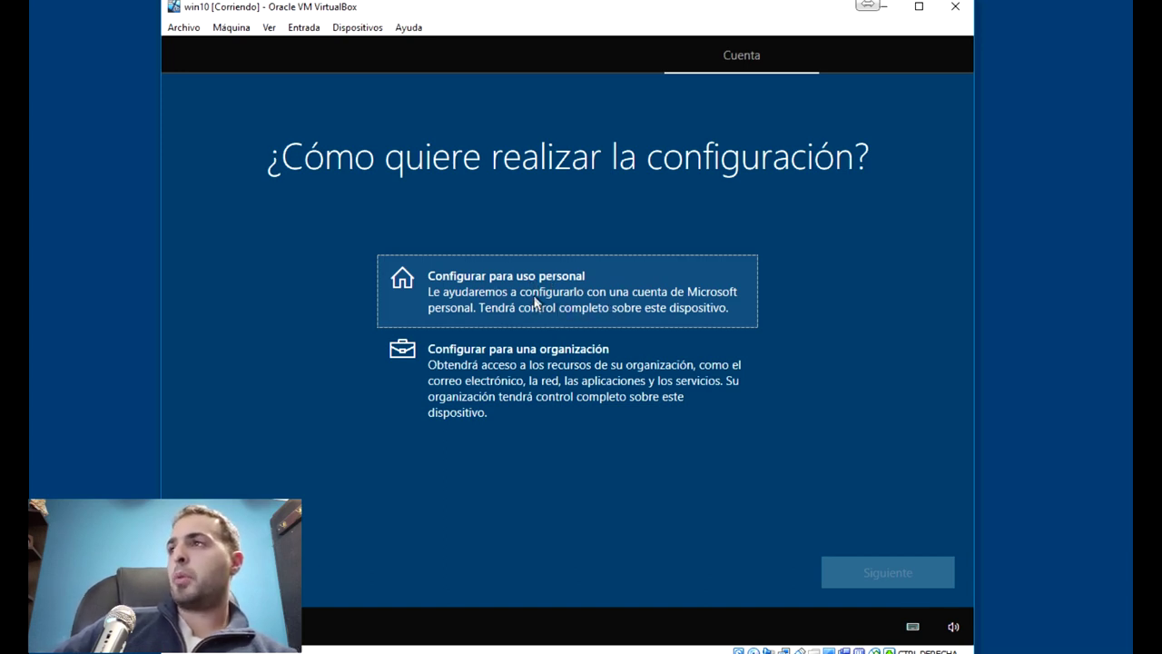
# Choose personal use and create an offline local account named Admin
pyautogui.click(565, 269)
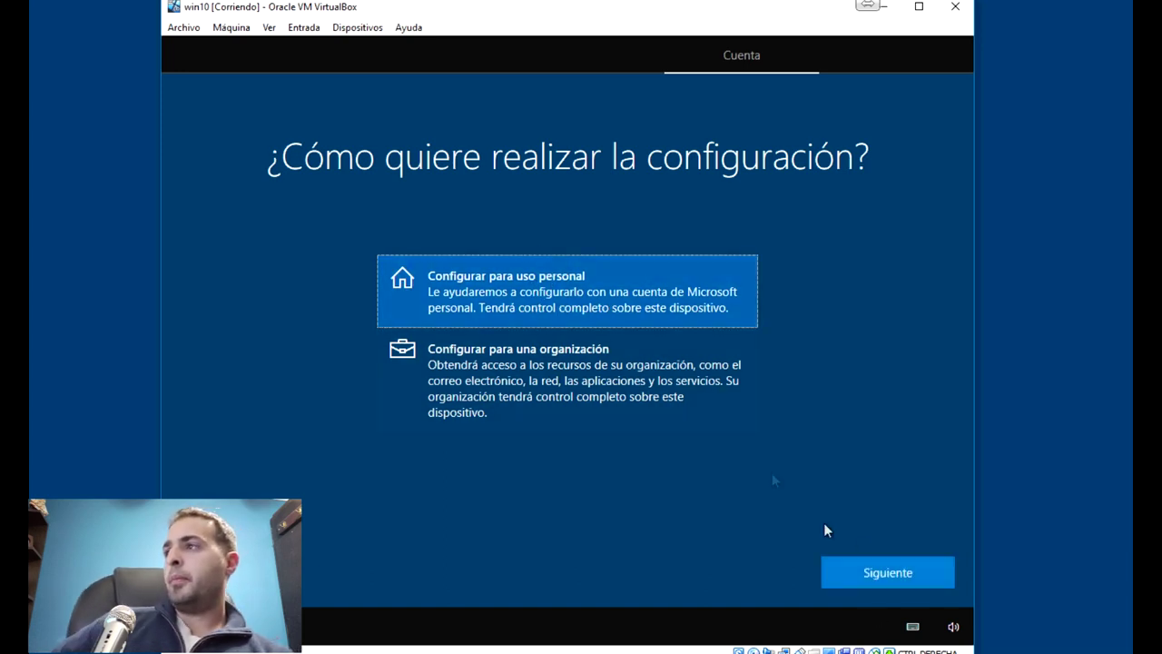
pyautogui.click(866, 575)
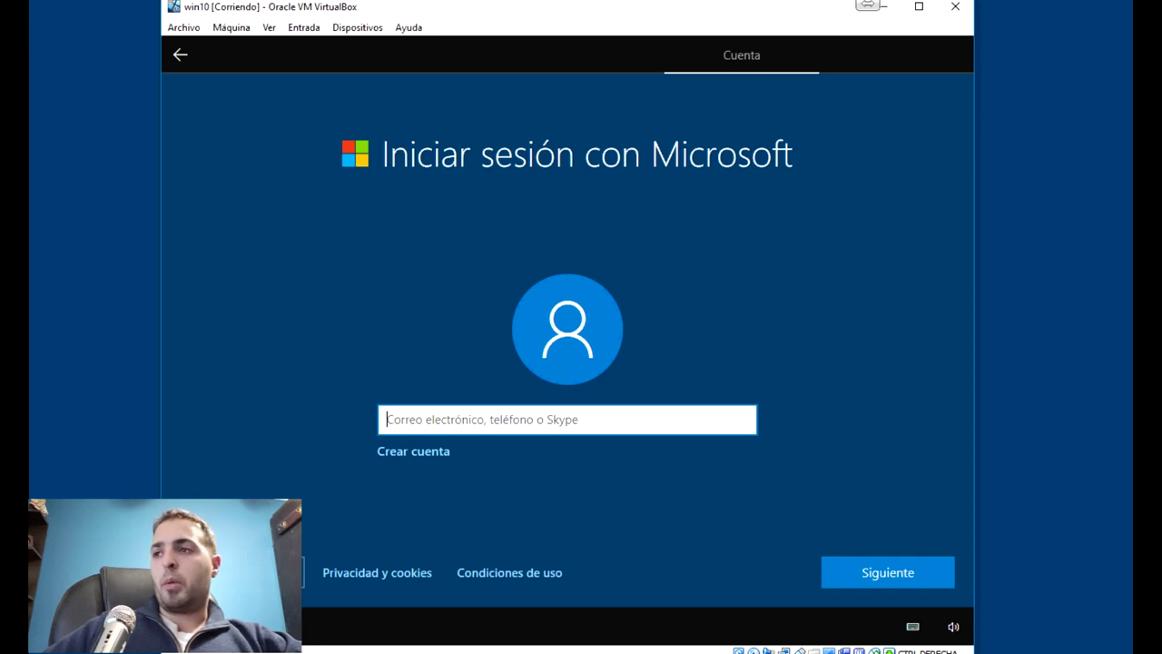
pyautogui.click(232, 572)
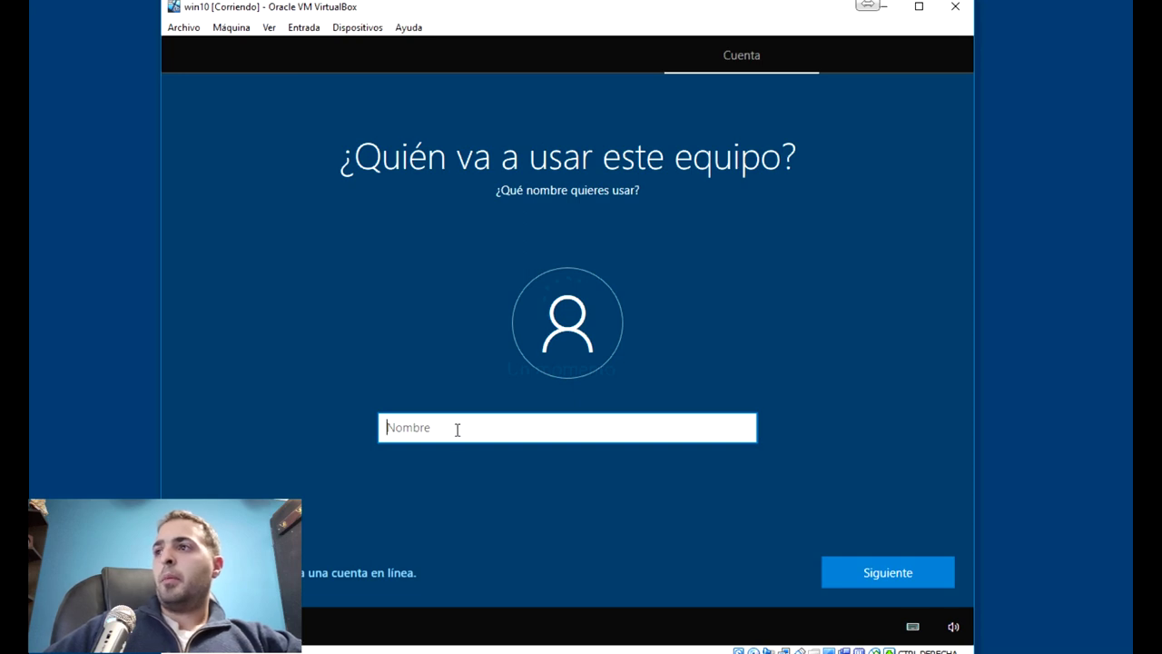
pyautogui.write('Admin')
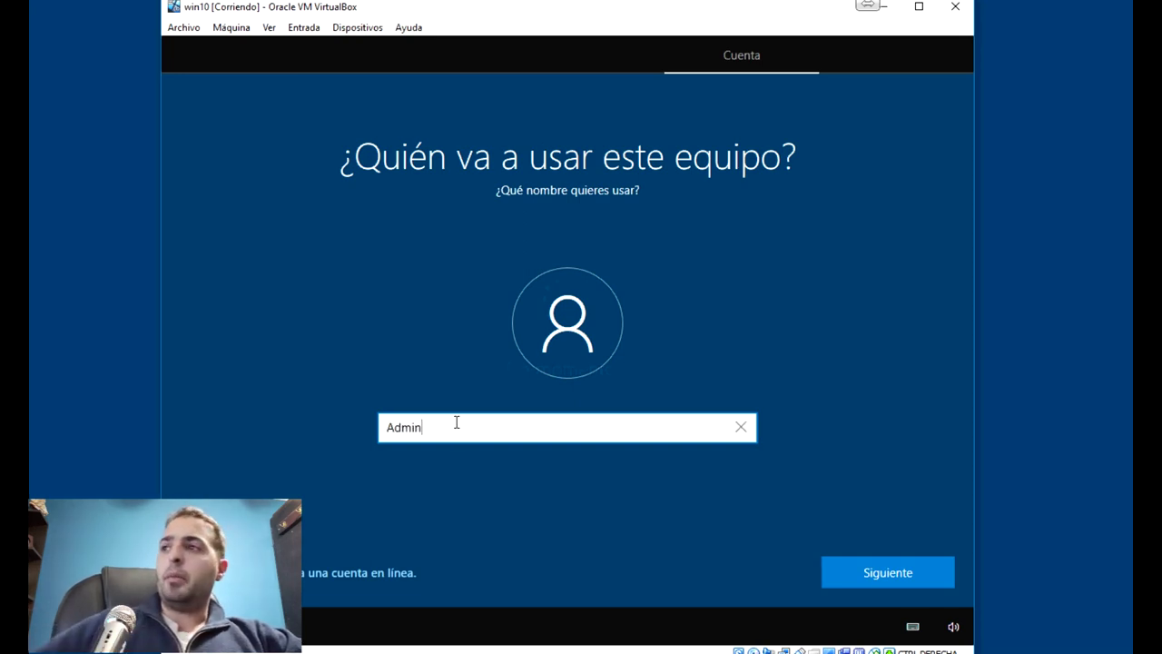
pyautogui.click(869, 577)
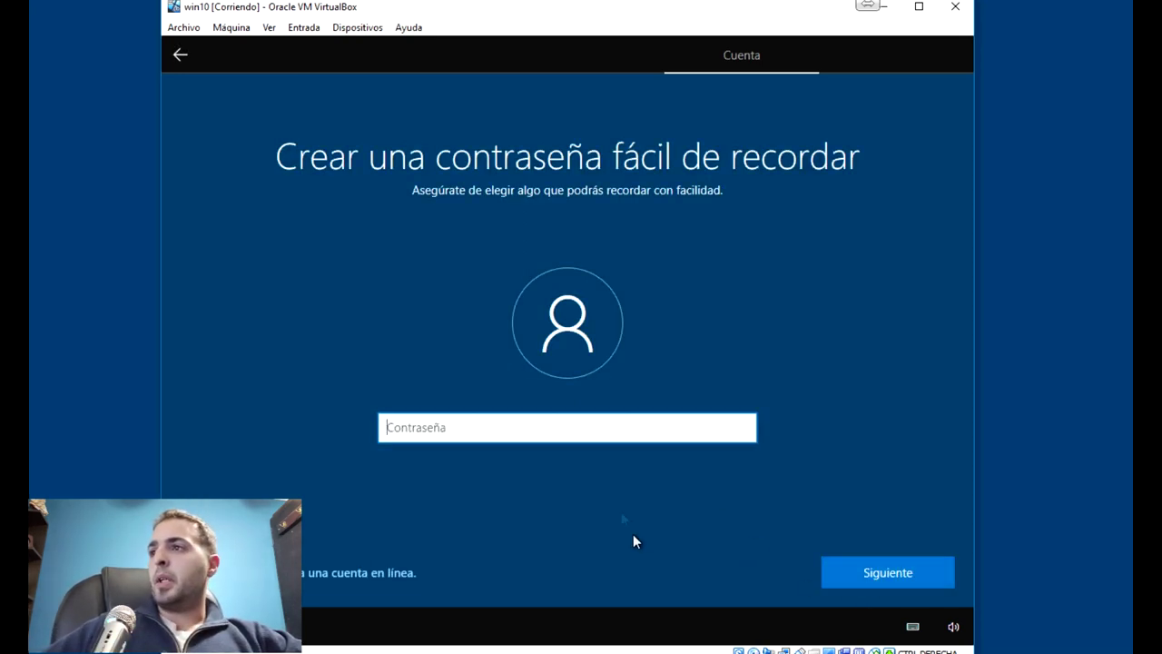
# Enter and confirm the Admin account password
pyautogui.write('**********')
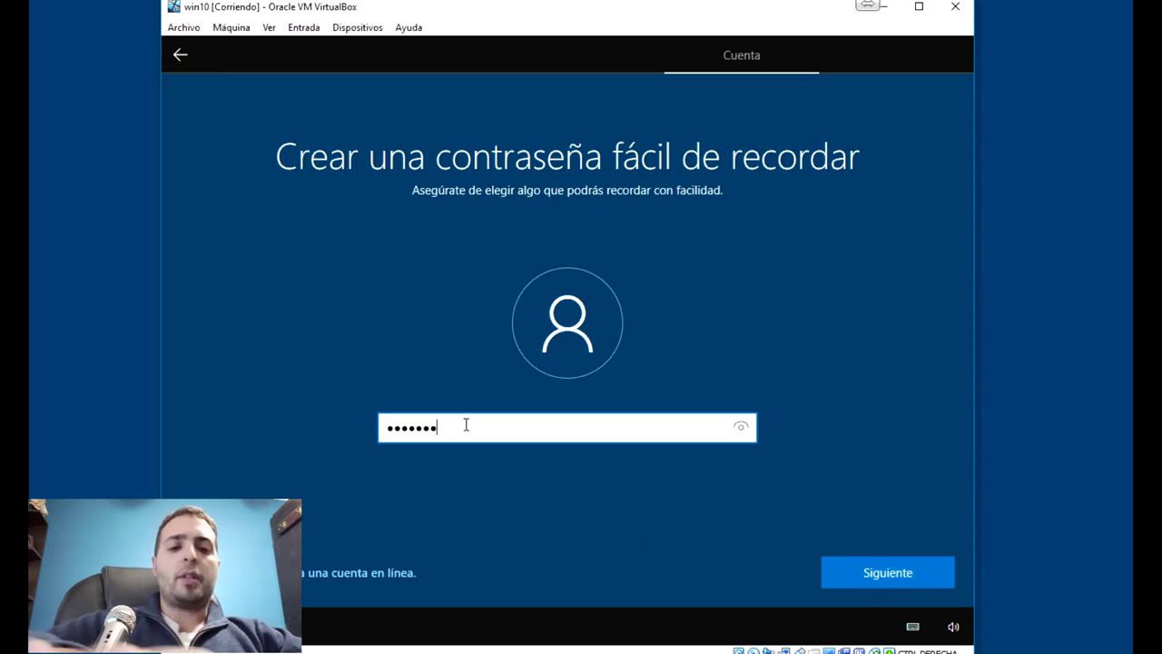
pyautogui.click(893, 575)
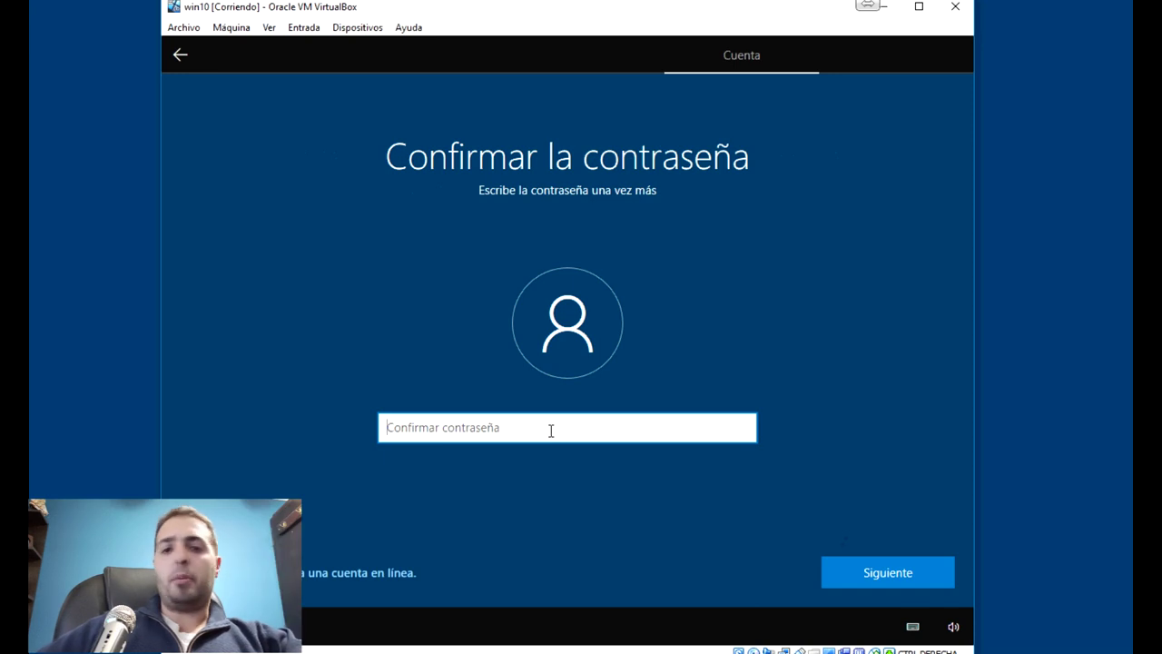
pyautogui.write('**********')
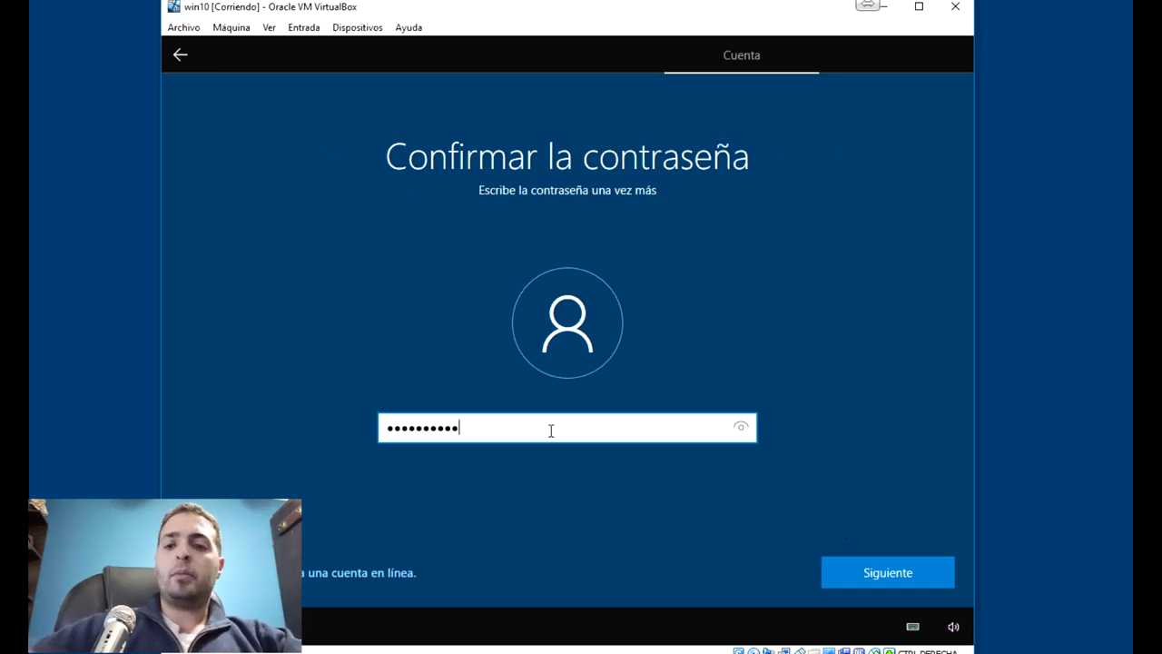
pyautogui.click(864, 565)
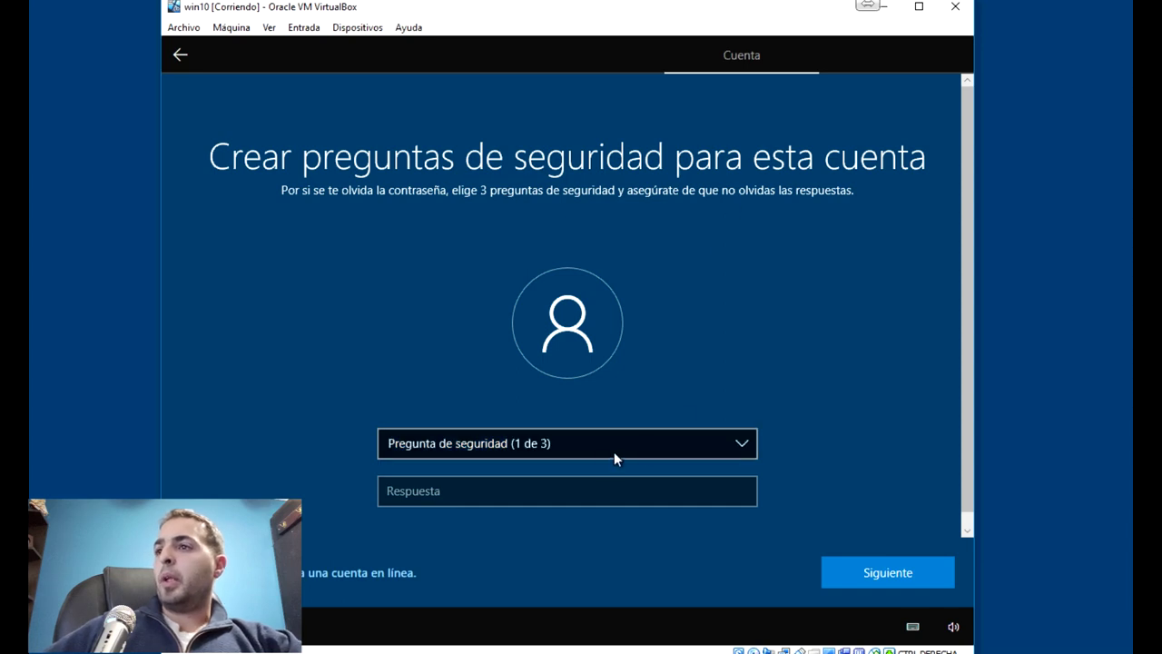
# Choose the birth-city security question, type its answer, and continue setup
pyautogui.click(513, 445)
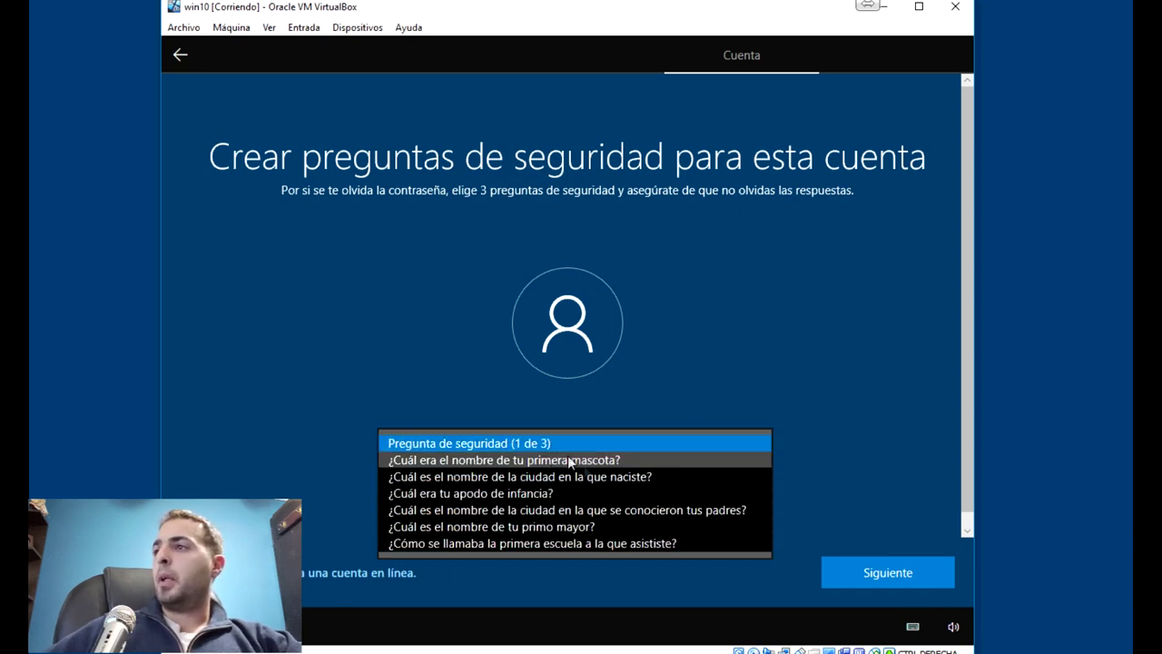
pyautogui.click(537, 478)
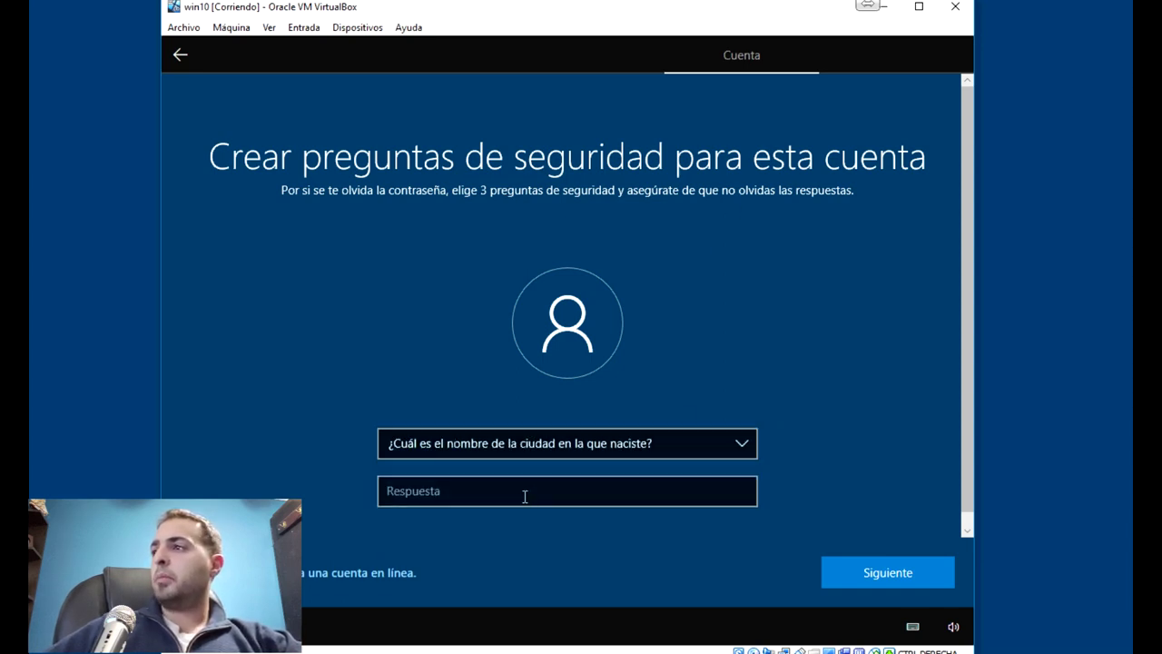
pyautogui.click(525, 485)
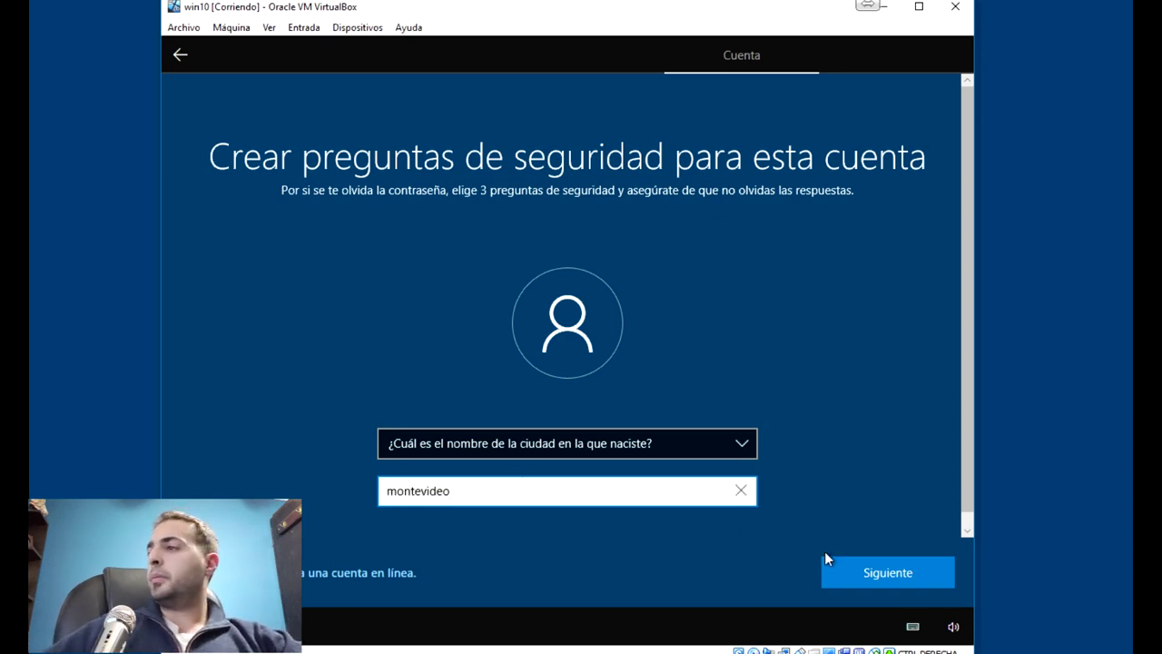
pyautogui.click(826, 559)
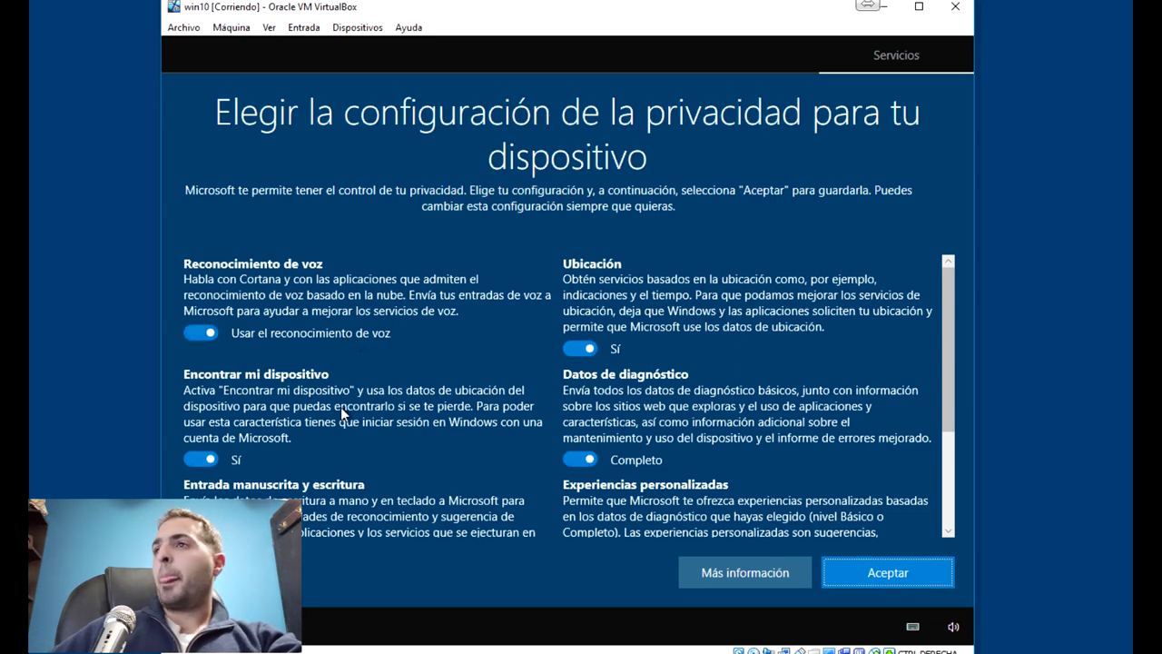
# Switch off Encontrar mi dispositivo, Ubicación and Entrada manuscrita y escritura
pyautogui.click(198, 459)
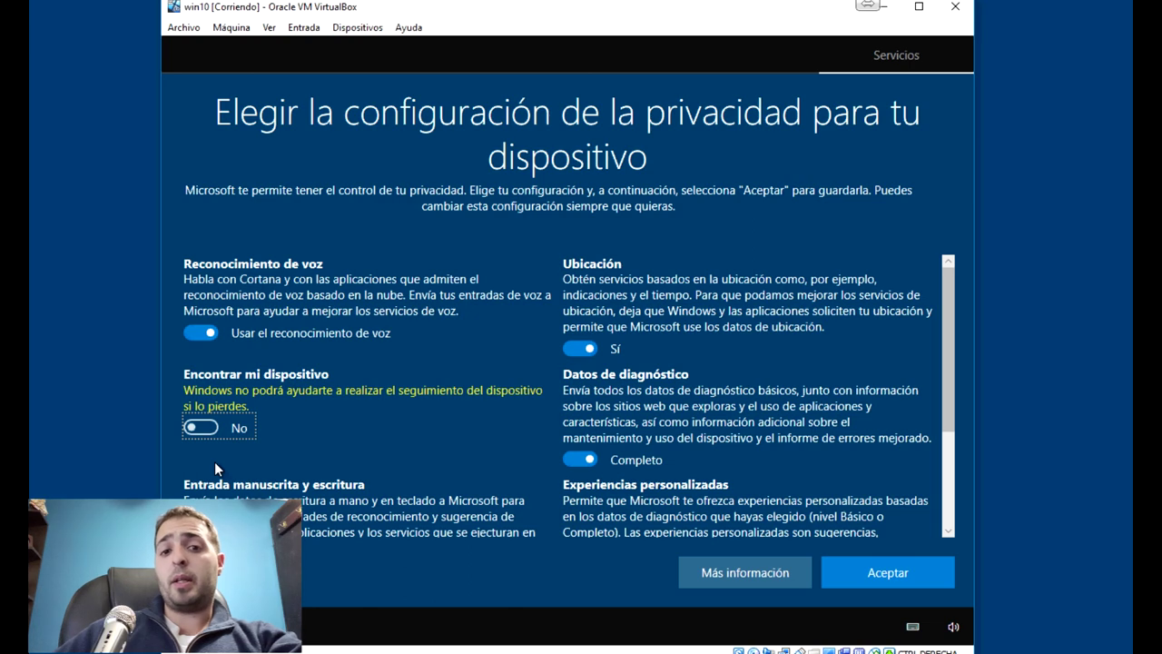
pyautogui.click(582, 348)
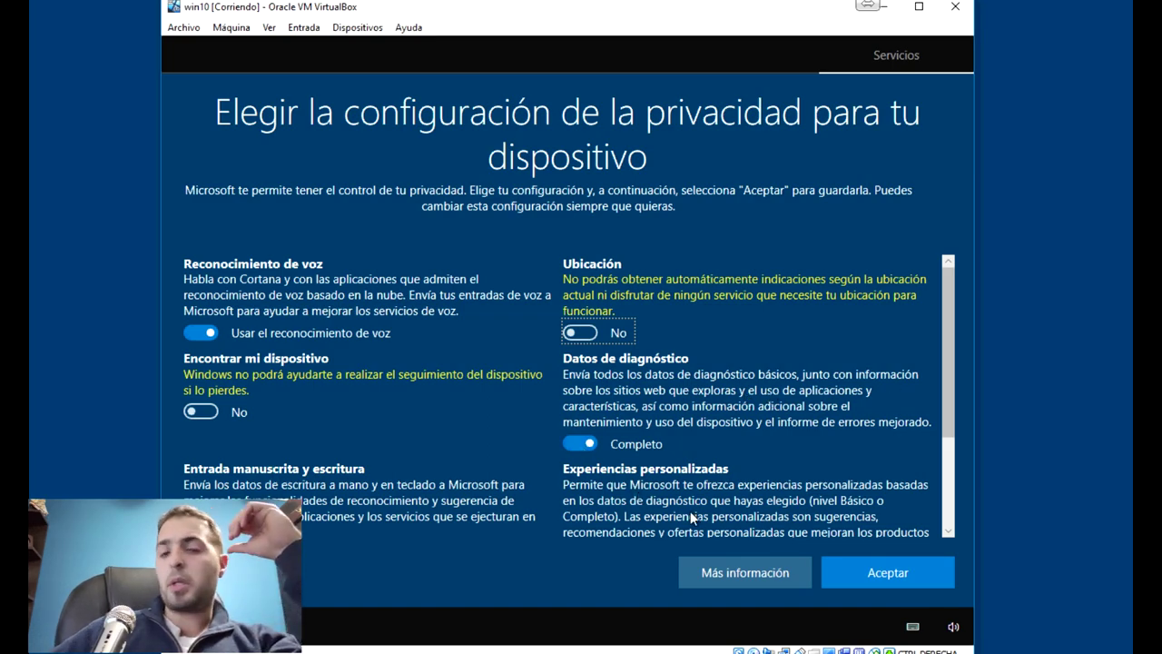
pyautogui.scroll(-3, 949, 524)
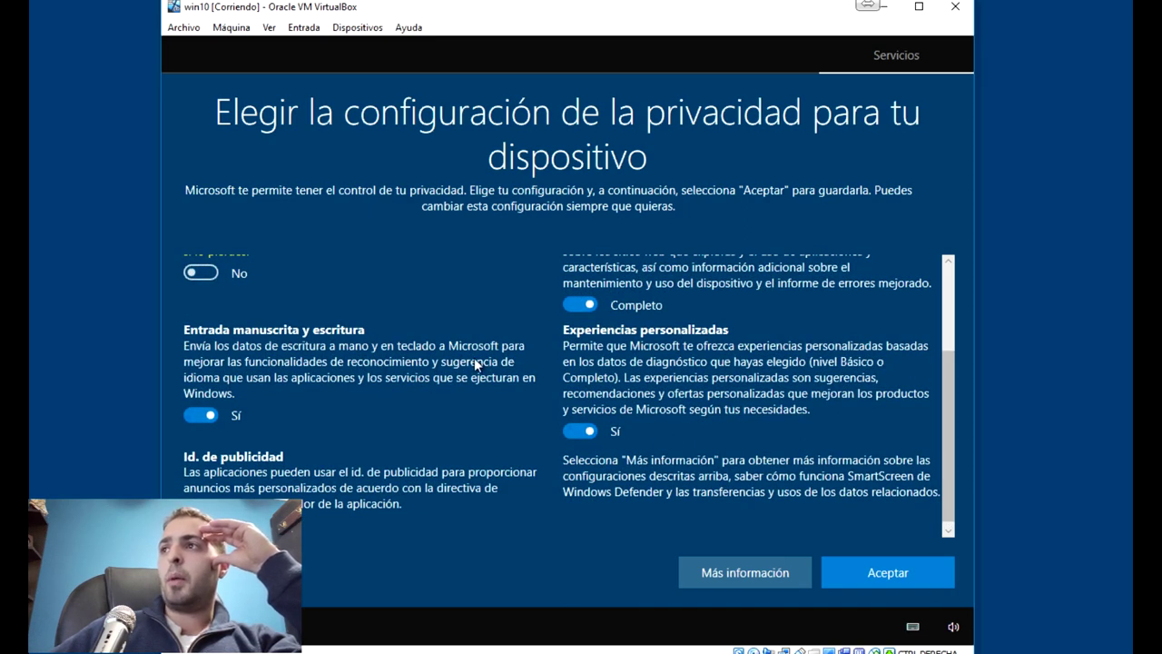
pyautogui.click(190, 415)
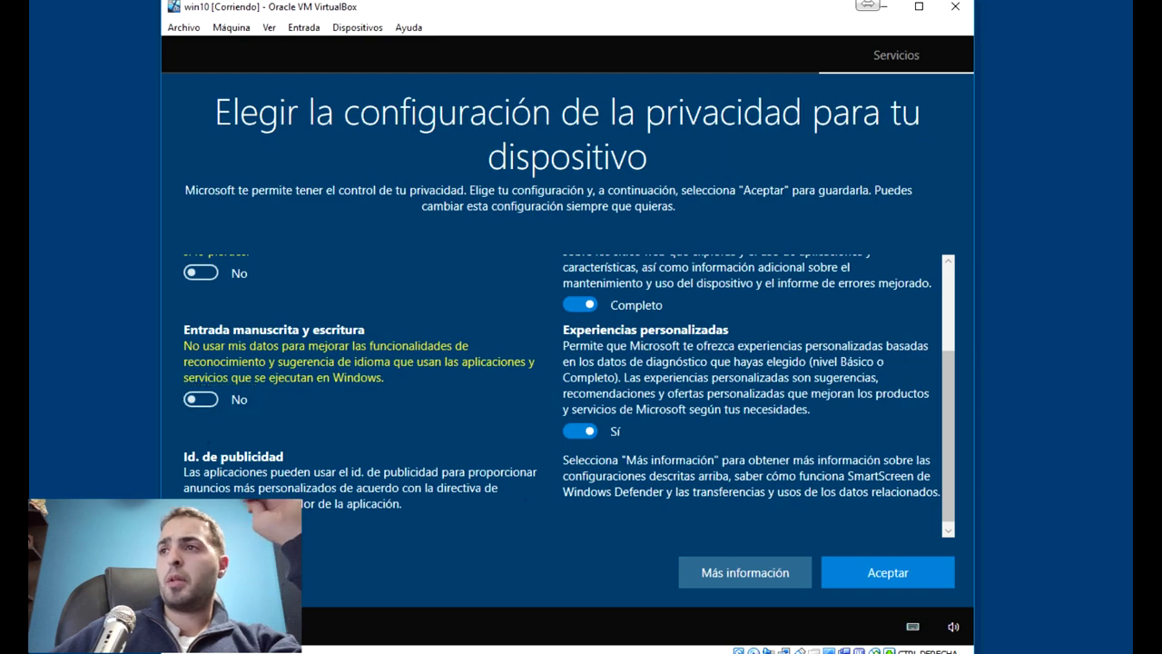
# Switch off Id. de publicidad and Experiencias personalizadas, then accept the privacy choices
pyautogui.click(195, 535)
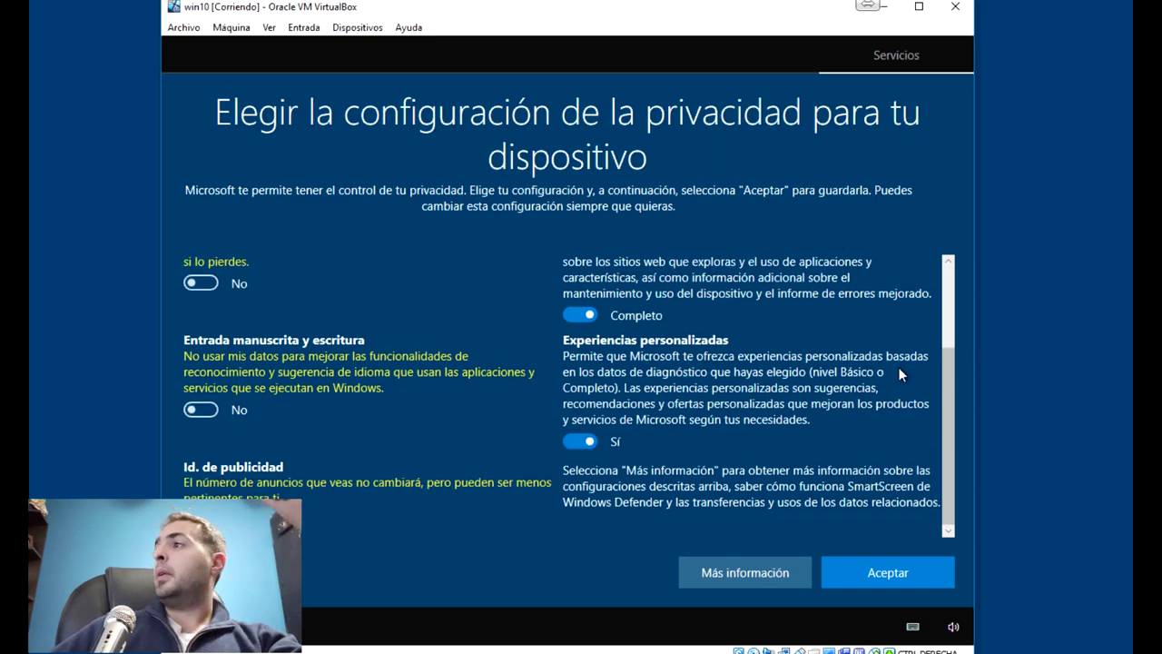
pyautogui.moveTo(945, 384); pyautogui.dragTo(949, 352)
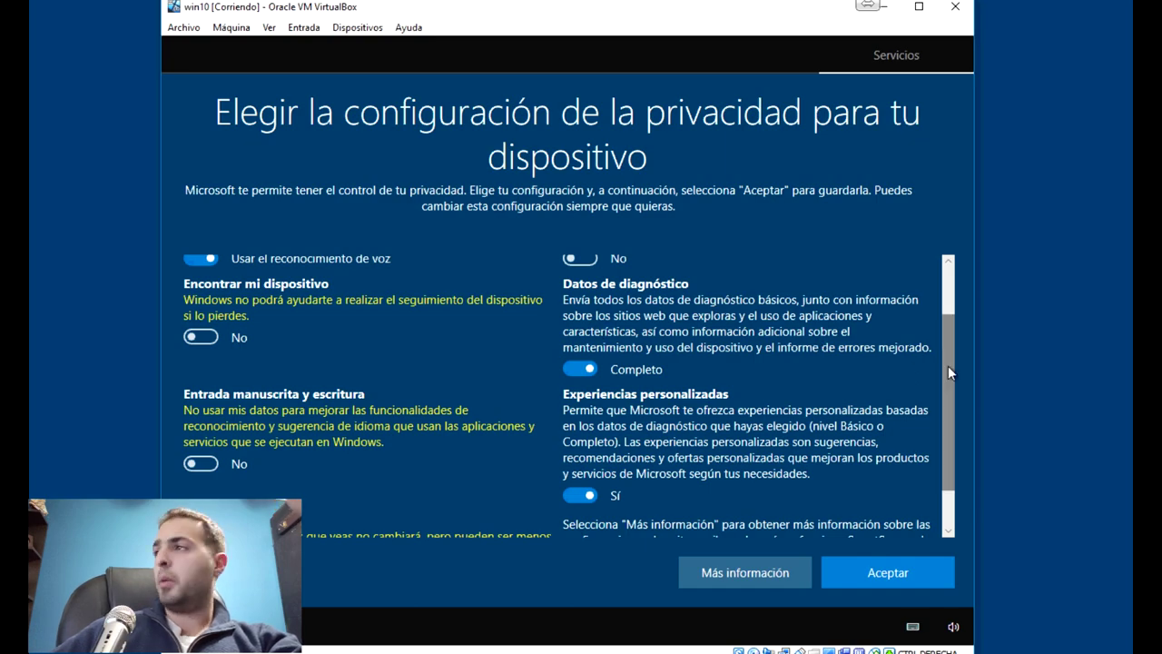
pyautogui.moveTo(948, 372); pyautogui.dragTo(952, 397)
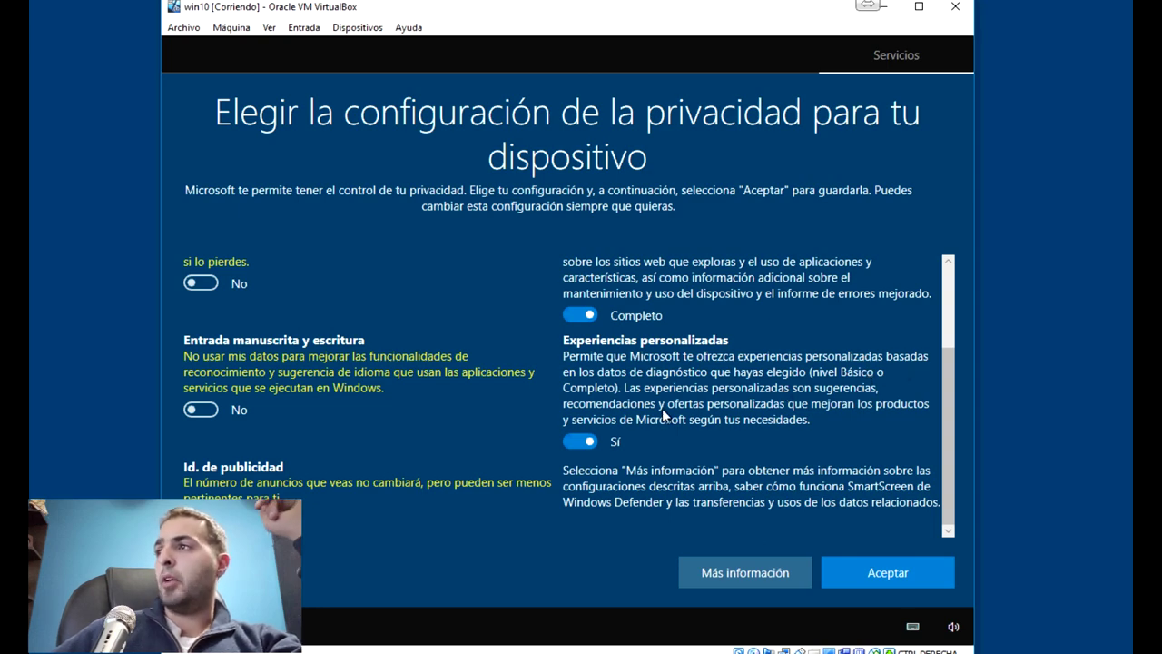
pyautogui.click(569, 441)
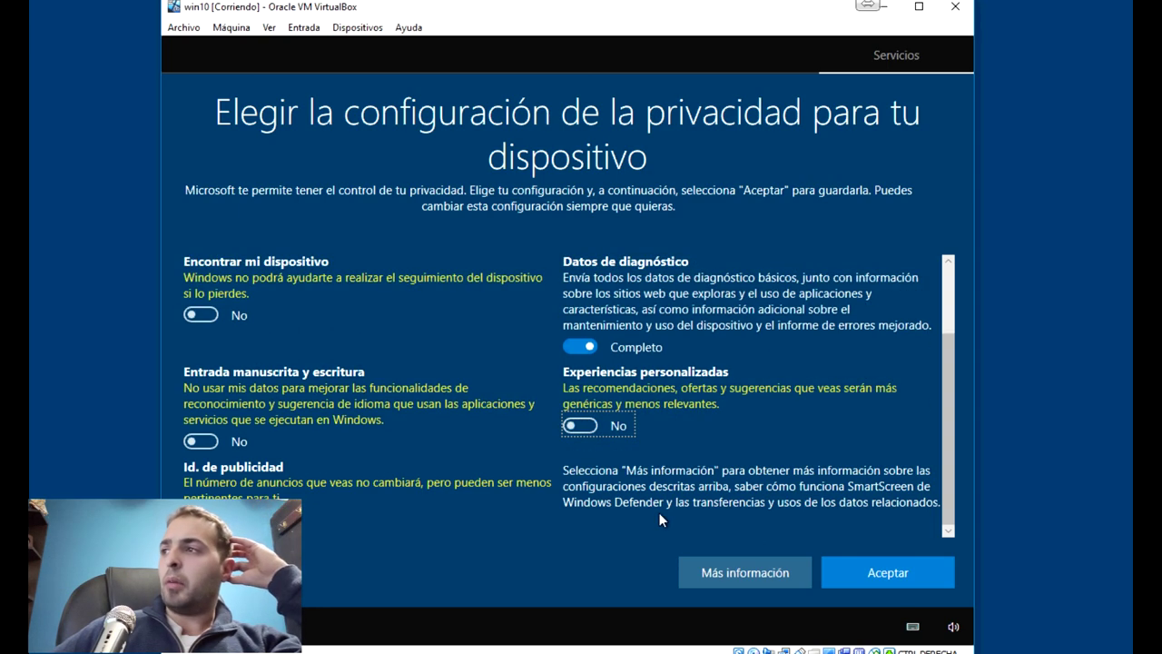
pyautogui.click(864, 572)
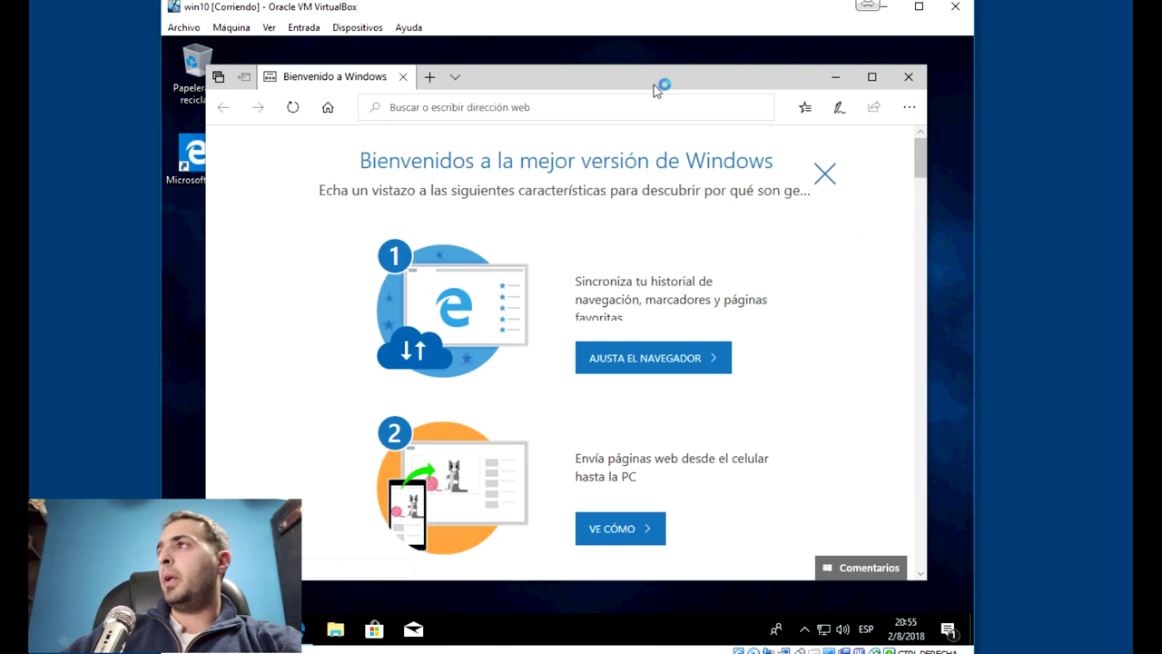
# Close the Edge welcome window, show the hidden tray icons, and nudge the VirtualBox window up
pyautogui.click(908, 76)
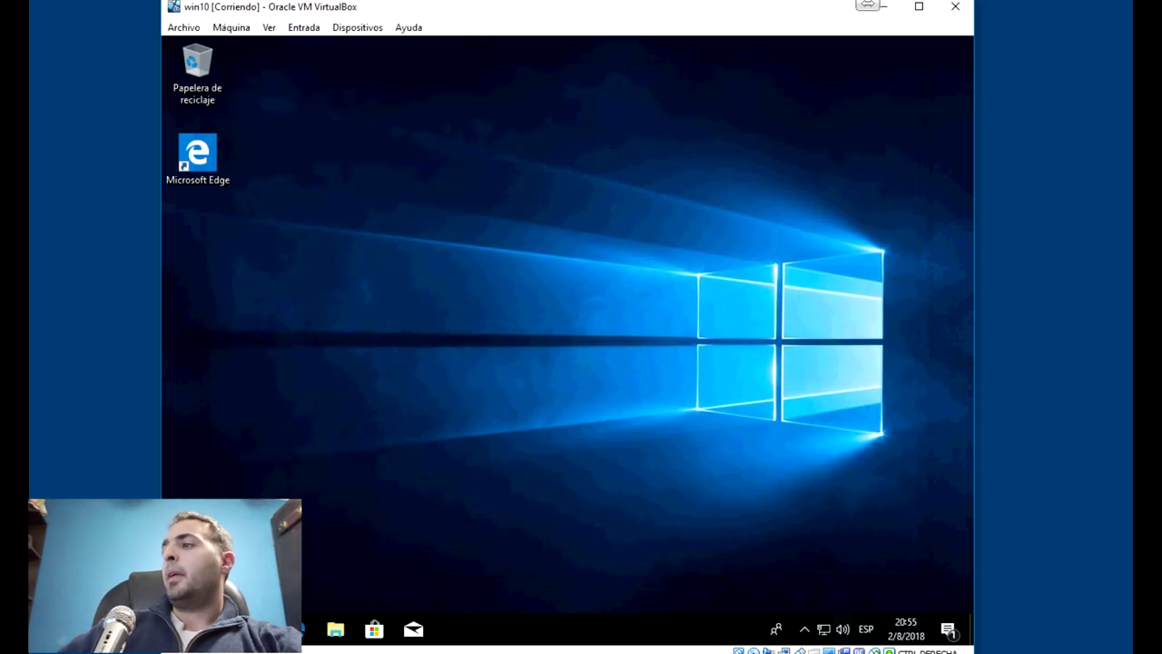
pyautogui.click(804, 629)
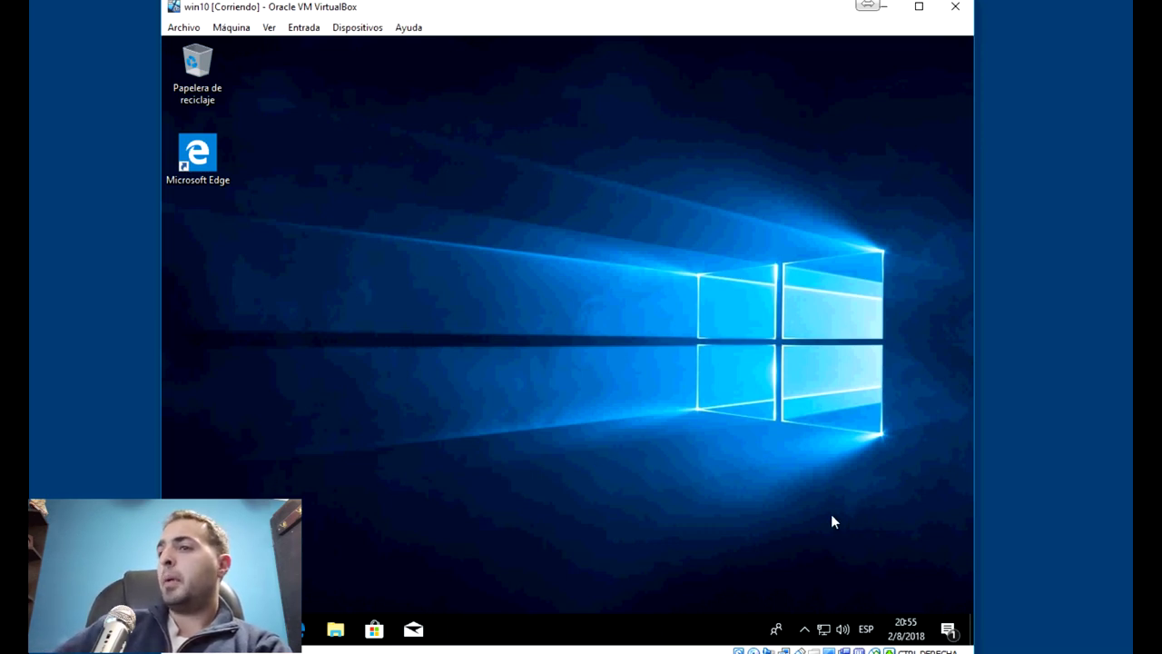
pyautogui.moveTo(622, 12); pyautogui.dragTo(622, 0)
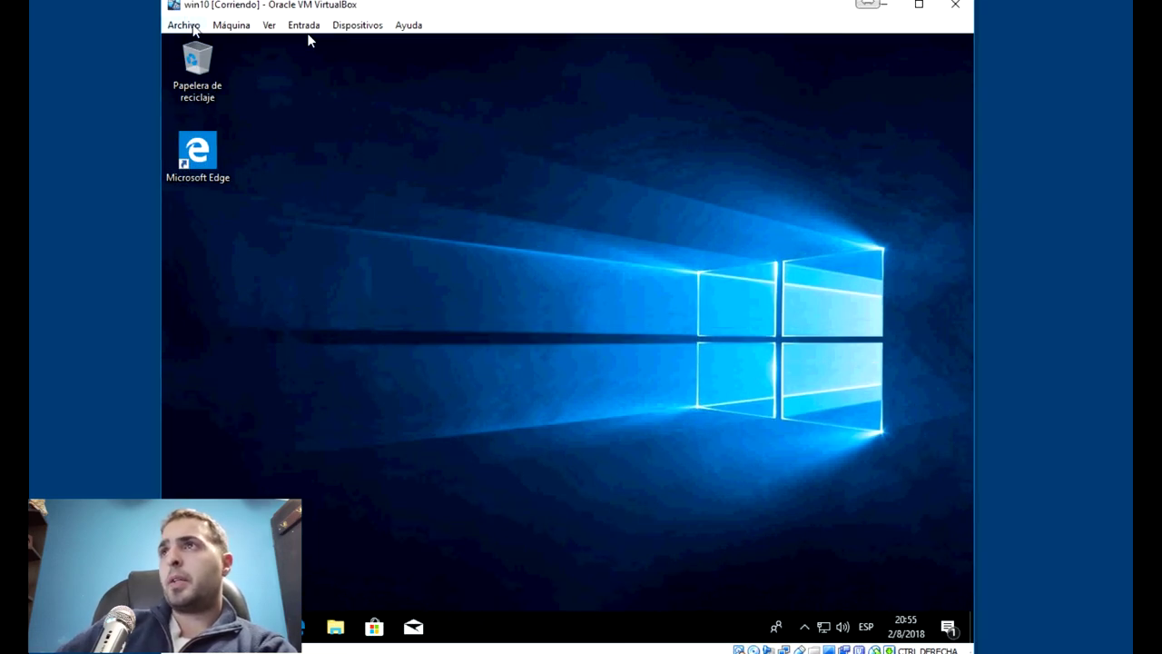
# Shut down the win10 guest via Máquina > Apagado ACPI
pyautogui.click(192, 27)
pyautogui.moveTo(225, 30)
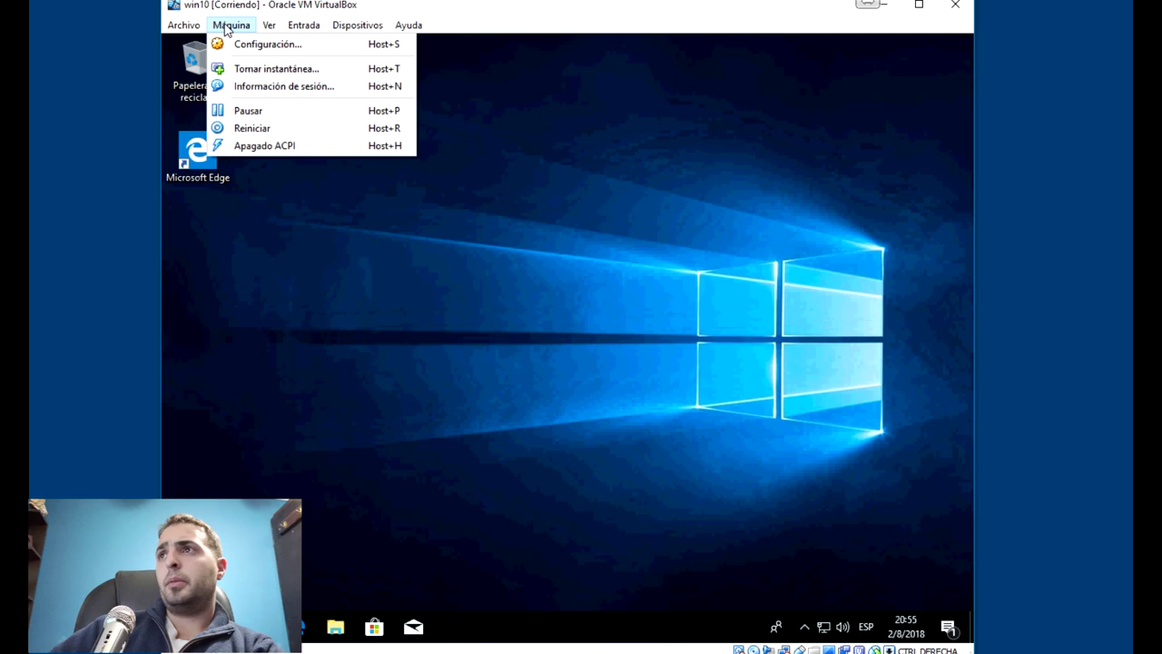
pyautogui.click(258, 147)
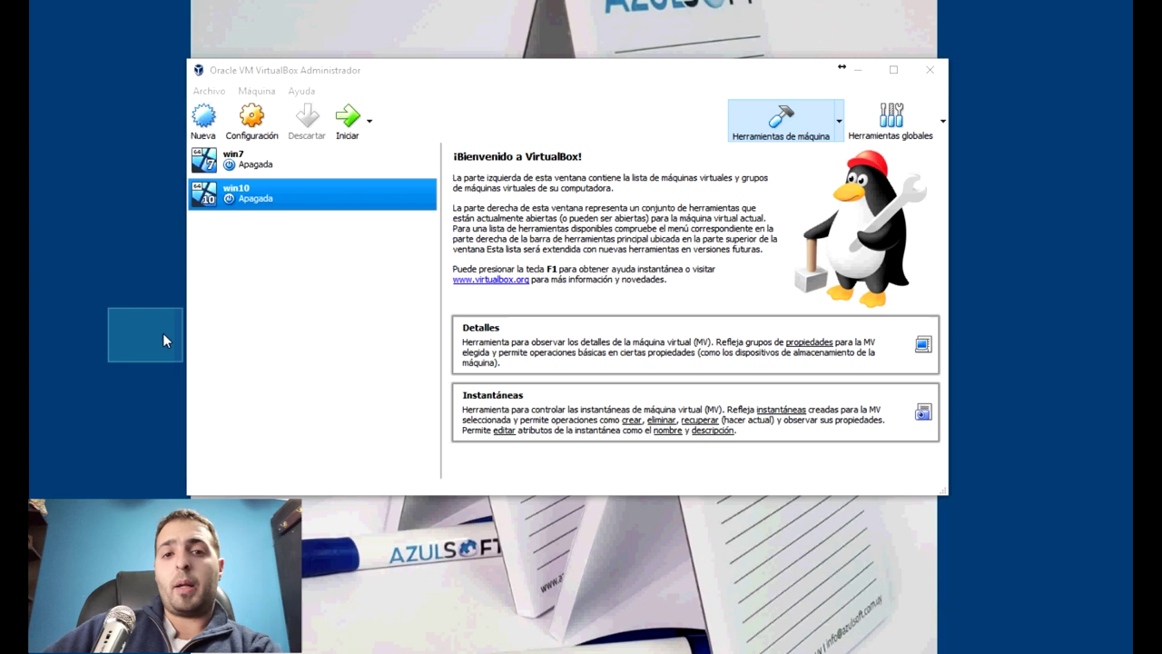
pyautogui.moveTo(162, 344); pyautogui.dragTo(164, 343)
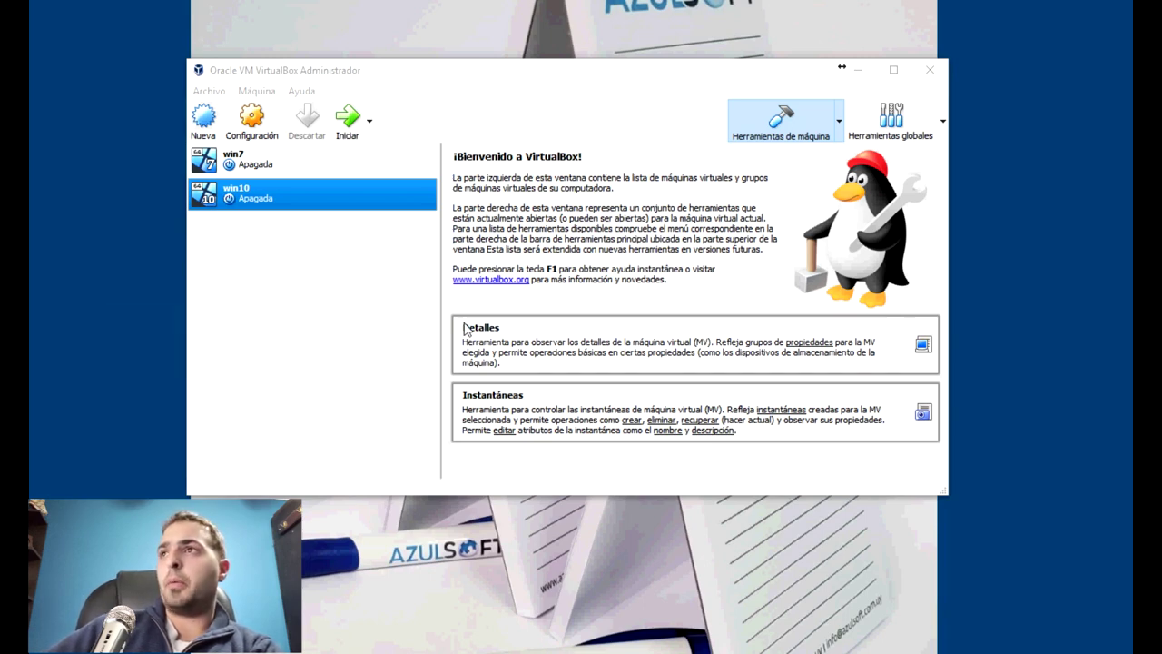